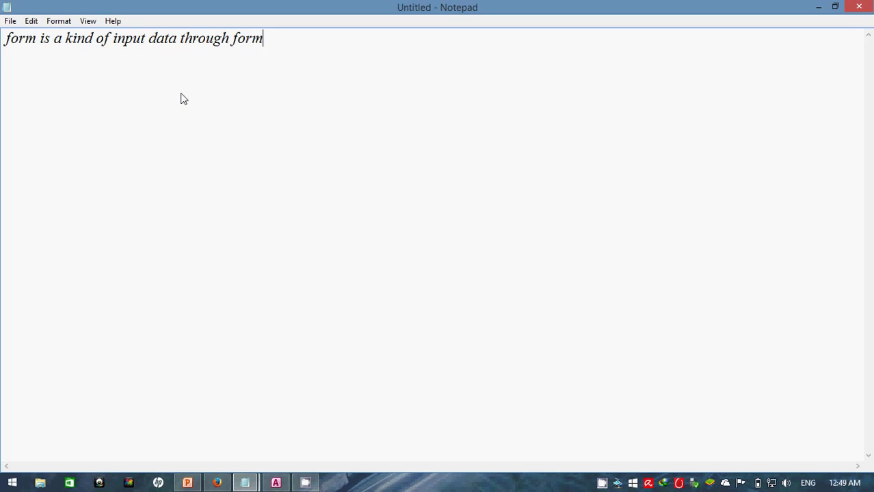
# Add the line "report you can show how many data are available in your database." below the form note, leaving a blank line between
pyautogui.press('Return')
pyautogui.press('Return')
pyautogui.write('report you c')
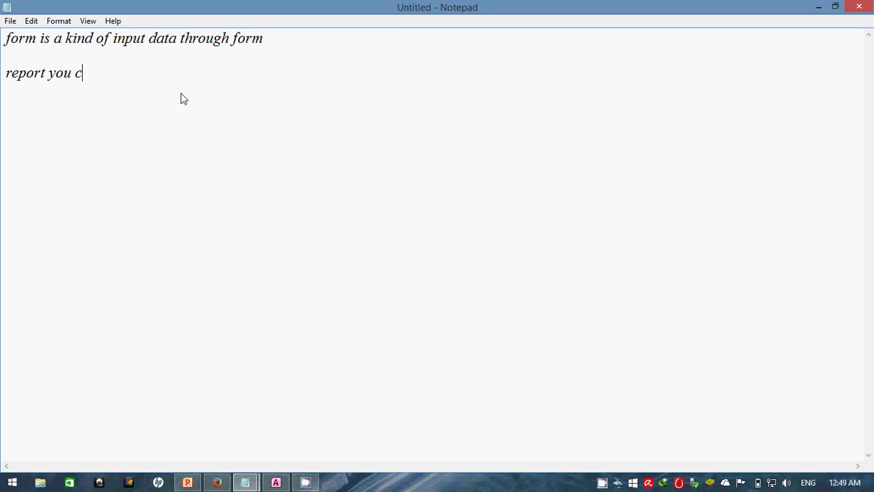
pyautogui.write('an show how n')
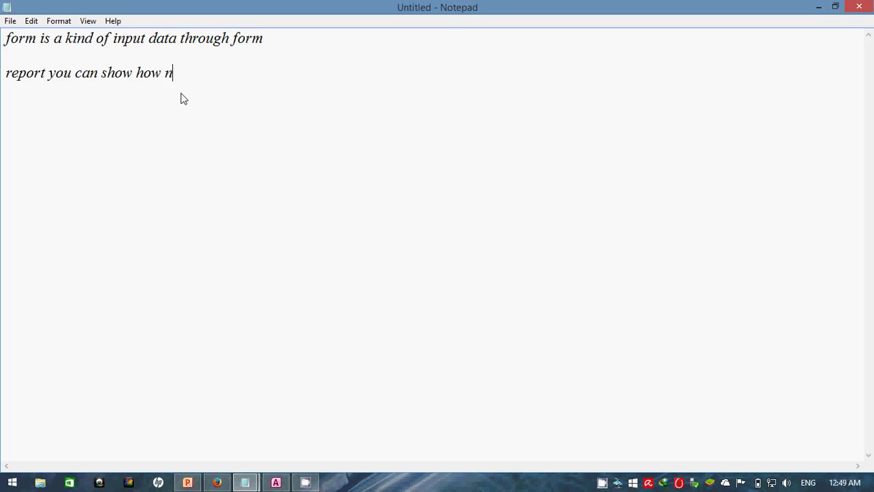
pyautogui.press('BackSpace')
pyautogui.write('many data are ')
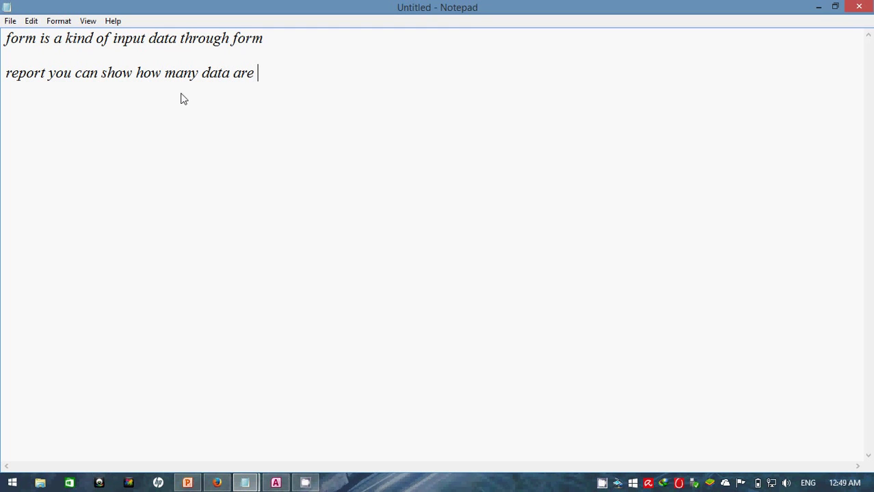
pyautogui.write('available in ')
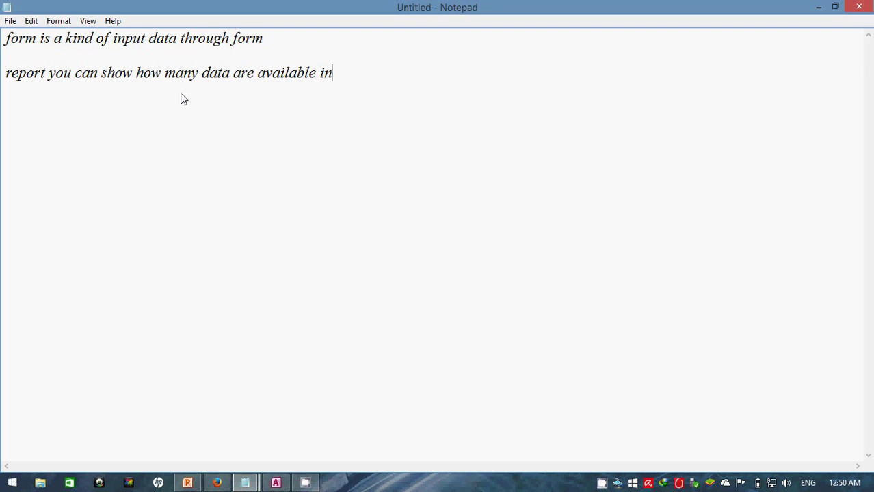
pyautogui.write('your databa')
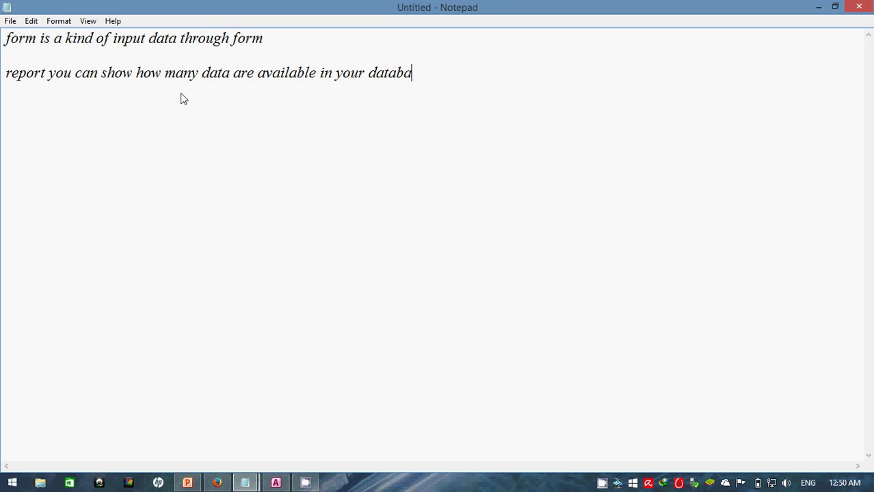
pyautogui.write('se.')
pyautogui.press('Return')
# Switch to Microsoft Access, open the student table and examine the state choices for the first record, keeping rajasthan
pyautogui.hotkey('alt', 'Tab')
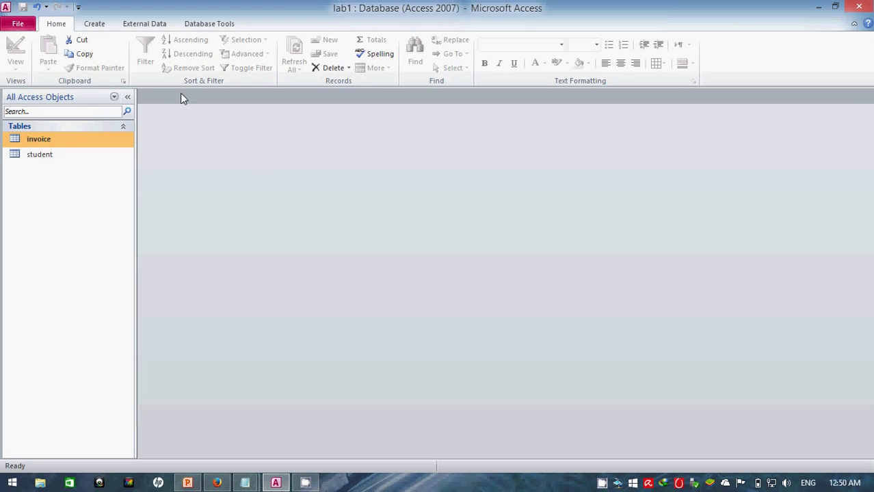
pyautogui.doubleClick(39, 160)
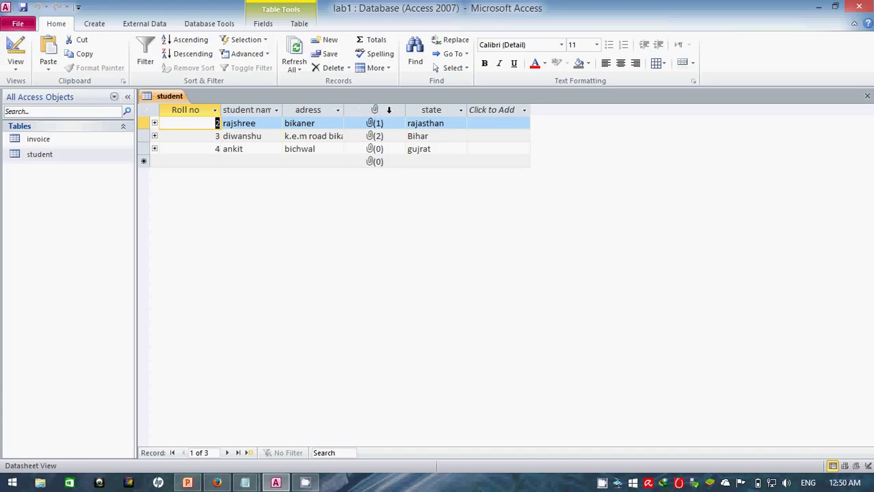
pyautogui.click(452, 123)
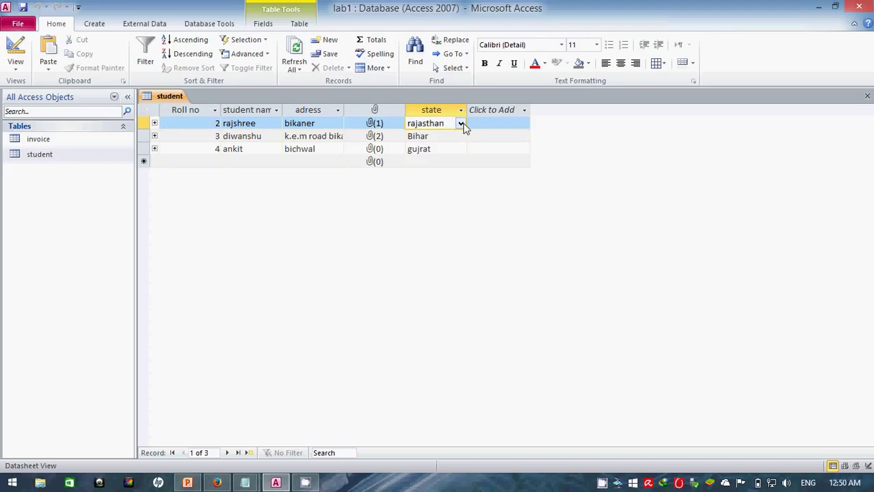
pyautogui.click(462, 126)
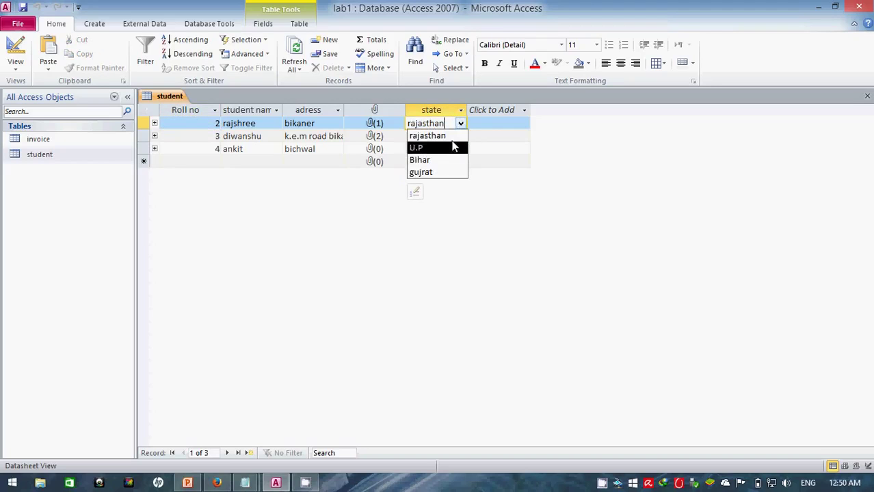
pyautogui.click(457, 133)
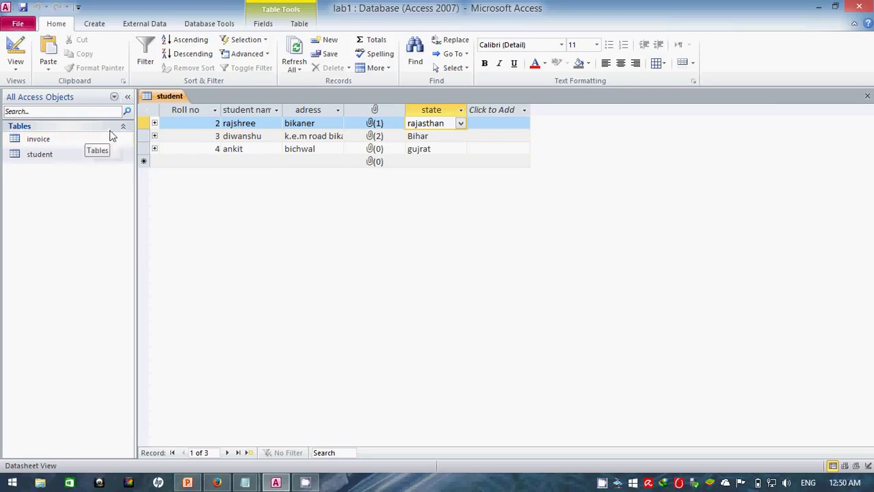
# Open the invoice table to review its records, and close both the student and invoice tables
pyautogui.doubleClick(76, 139)
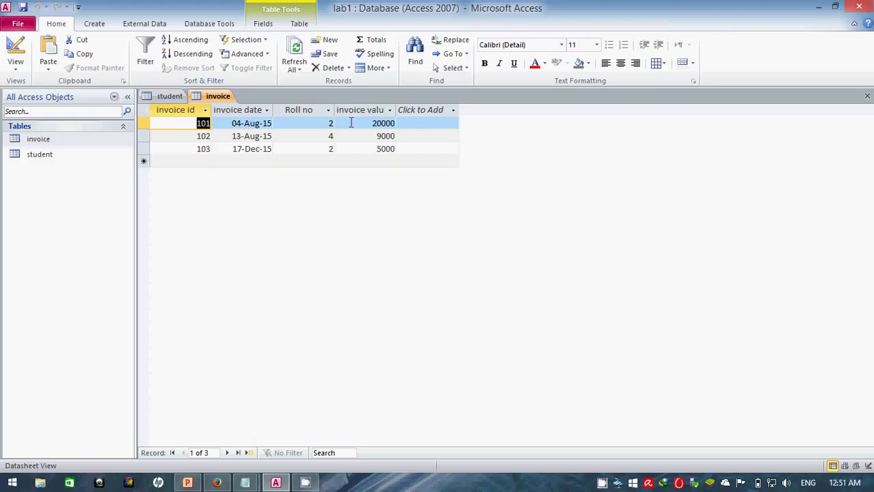
pyautogui.click(350, 123)
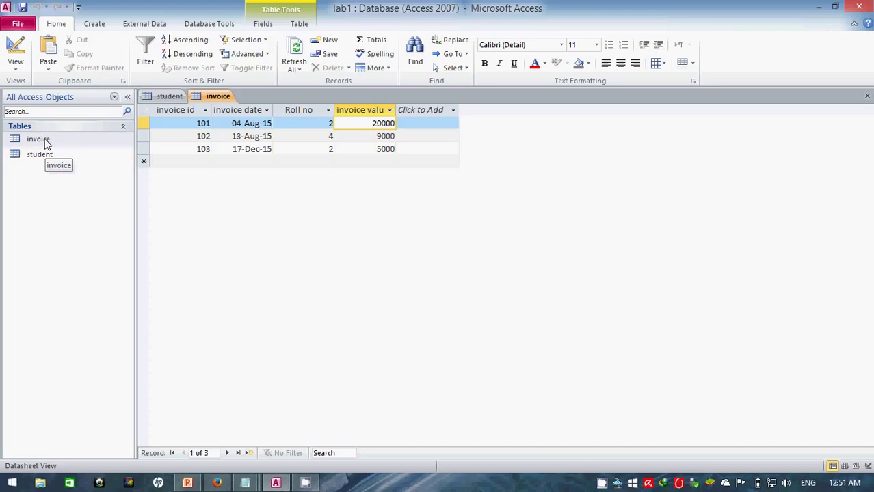
pyautogui.click(209, 25)
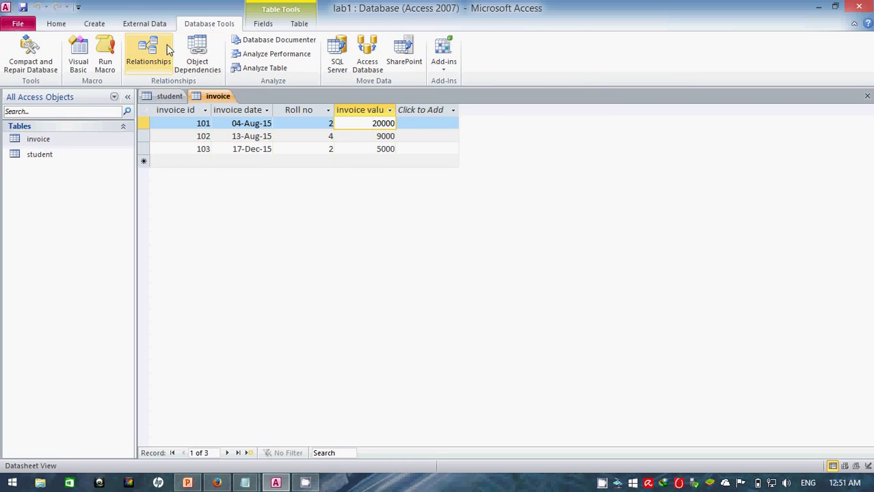
pyautogui.click(171, 95)
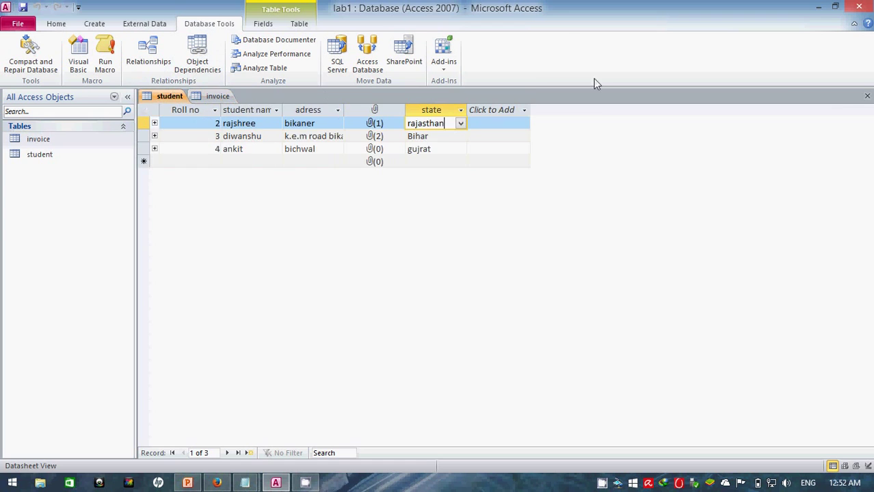
pyautogui.click(867, 97)
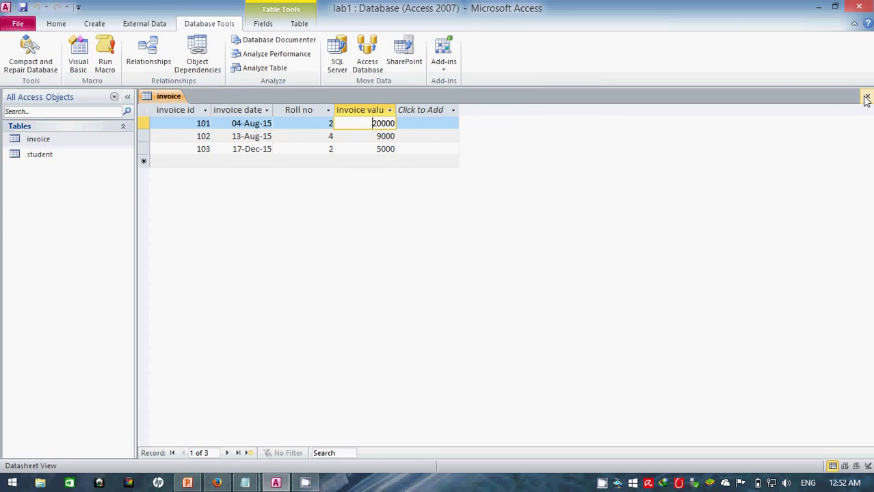
pyautogui.click(866, 96)
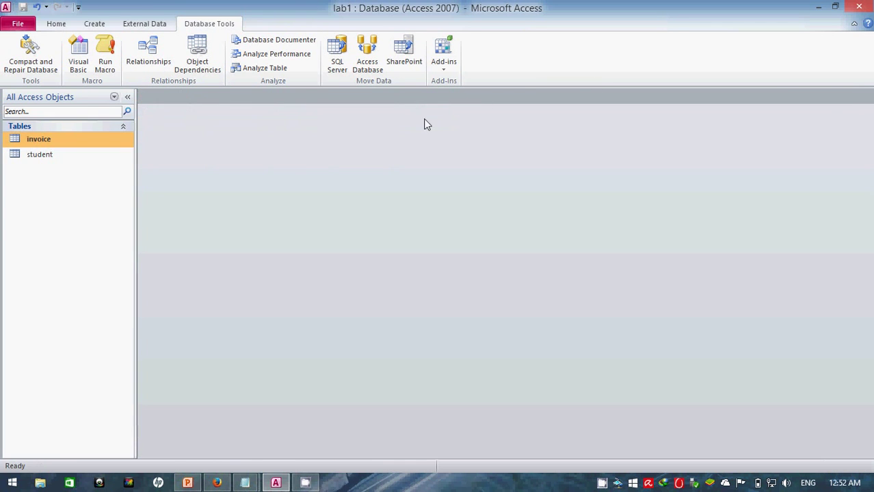
# Open the database relationships and delete the existing link between the student and invoice tables
pyautogui.click(146, 63)
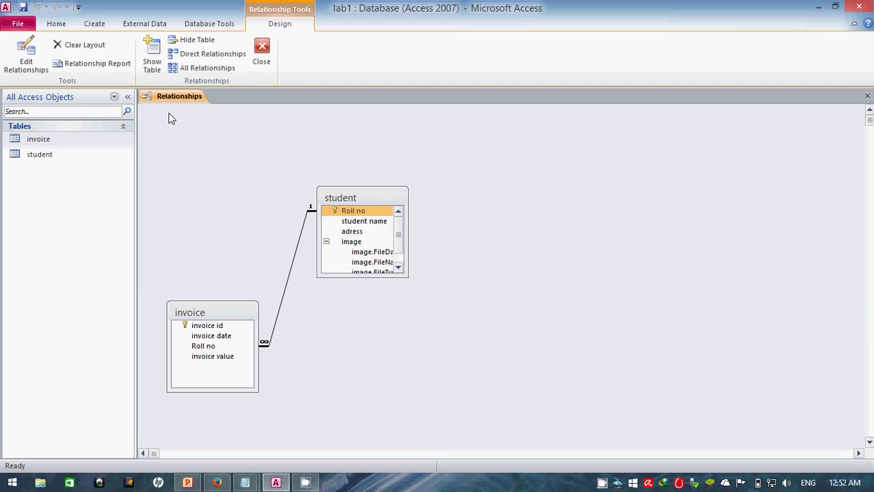
pyautogui.click(303, 237)
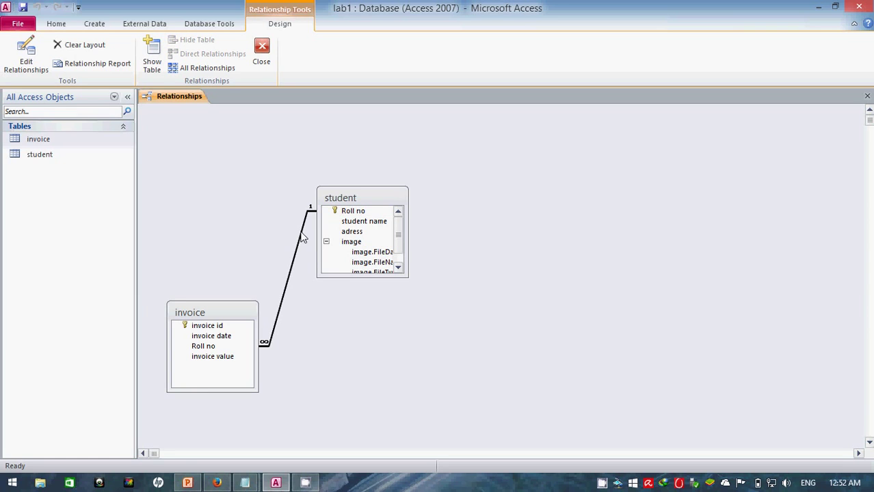
pyautogui.rightClick(303, 237)
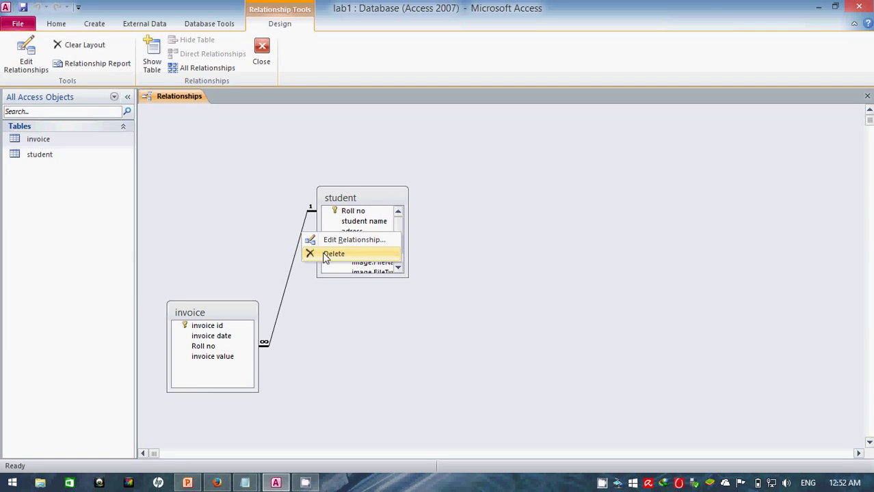
pyautogui.click(325, 254)
pyautogui.click(410, 276)
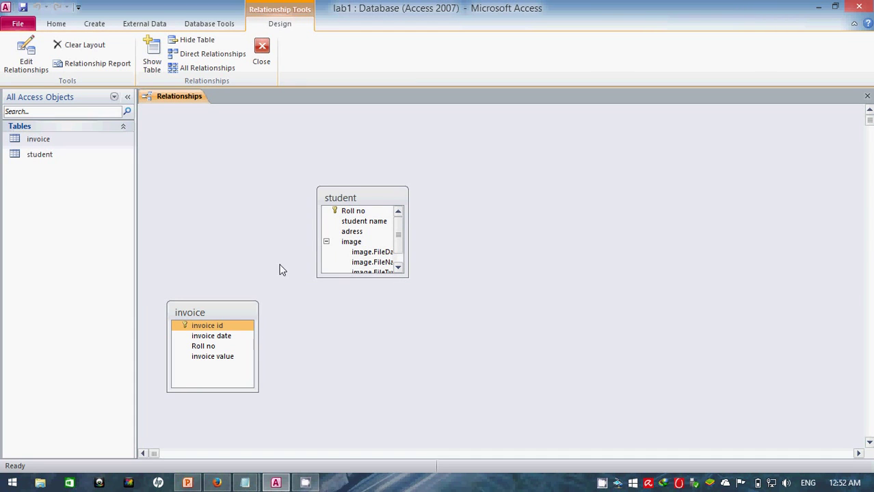
# Collapse the image field in the student table's field list of the relationships diagram
pyautogui.click(325, 246)
pyautogui.click(326, 244)
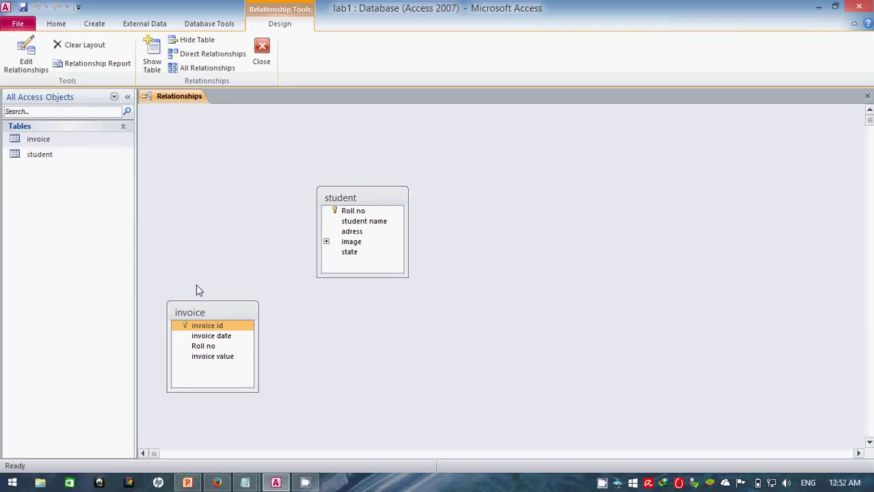
pyautogui.click(362, 223)
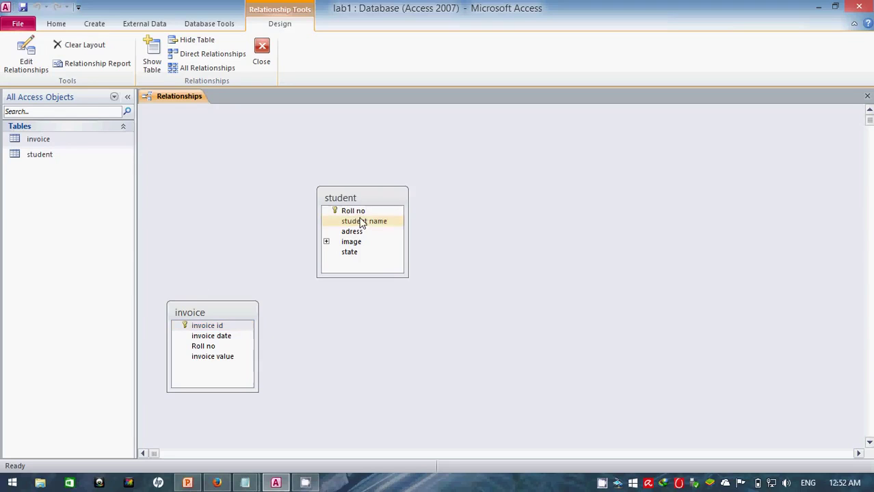
pyautogui.click(359, 210)
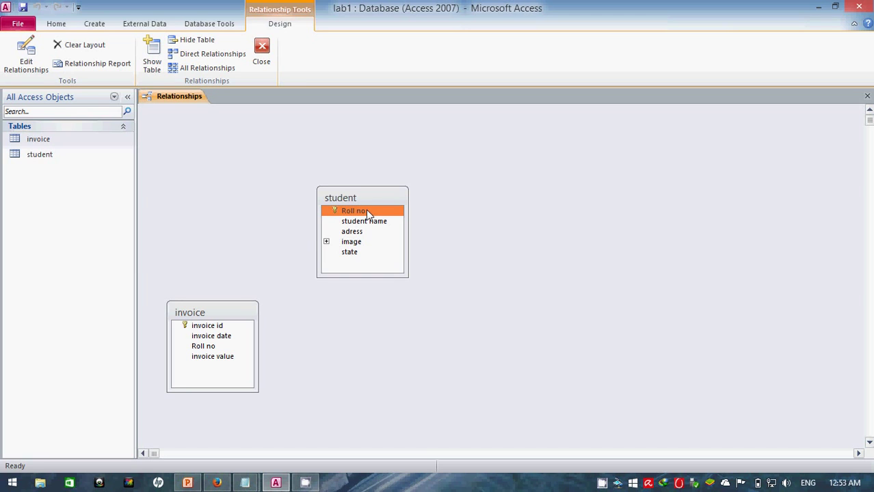
pyautogui.moveTo(368, 214); pyautogui.dragTo(205, 350)
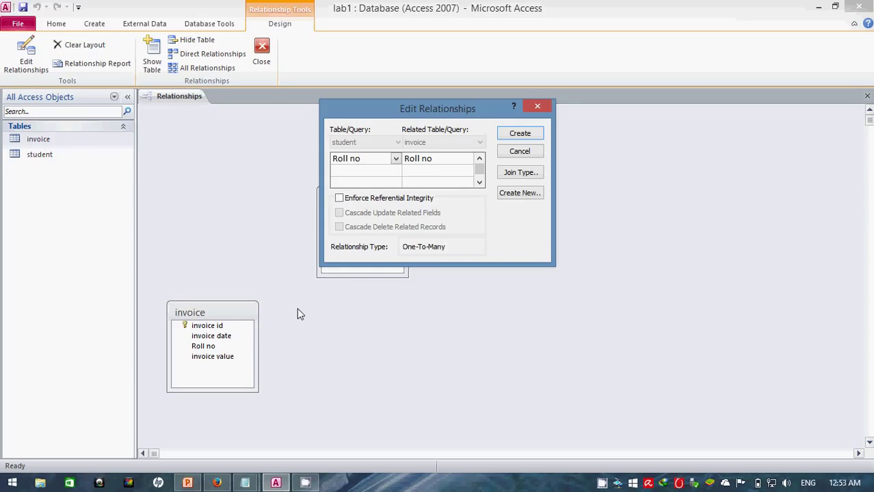
pyautogui.click(538, 107)
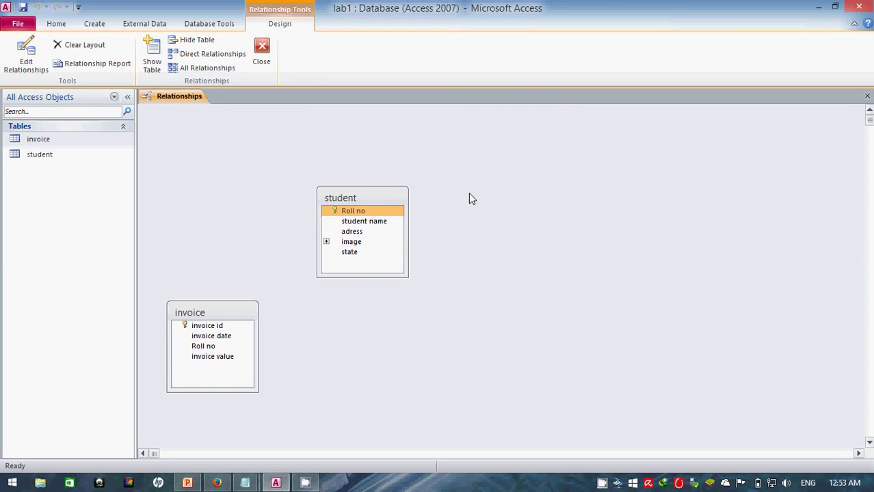
# Link the student table's Roll no field to the invoice table's Roll no field to bring up the new relationship's settings
pyautogui.click(347, 212)
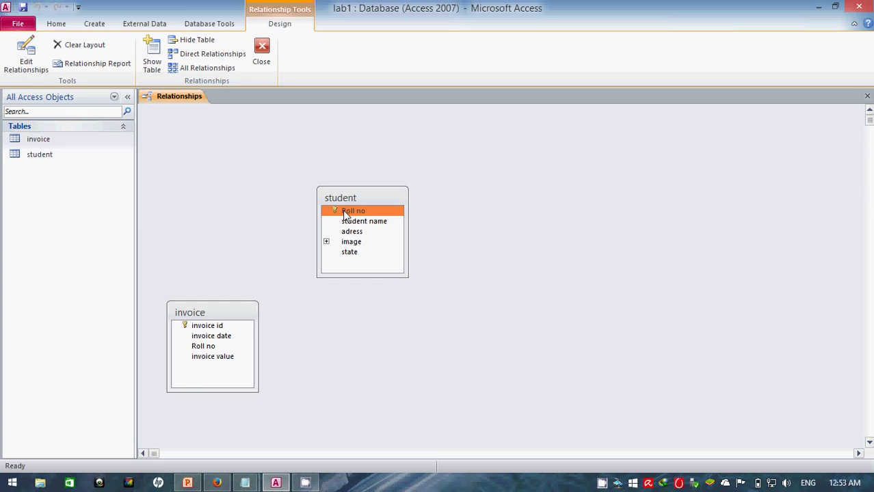
pyautogui.moveTo(356, 214)
pyautogui.mouseDown()
pyautogui.moveTo(204, 318)
pyautogui.moveTo(203, 347)
pyautogui.moveTo(344, 224)
pyautogui.mouseUp()
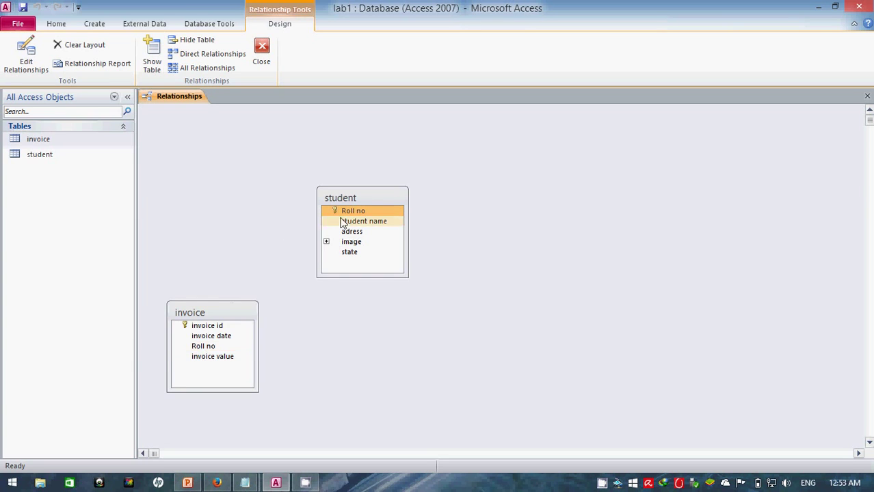
pyautogui.click(357, 212)
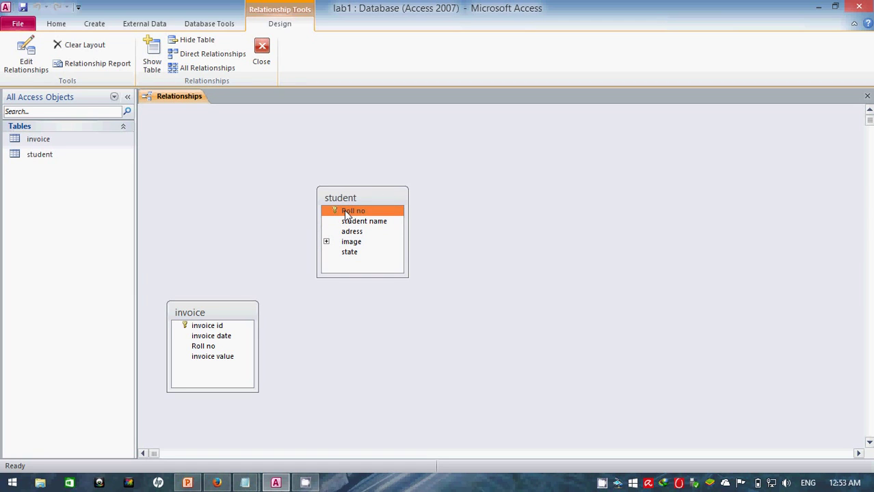
pyautogui.moveTo(347, 215); pyautogui.dragTo(230, 350)
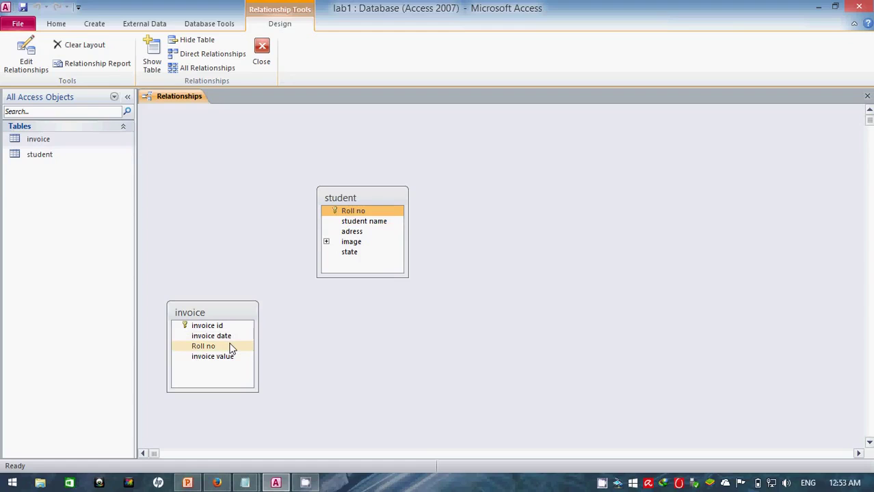
pyautogui.moveTo(231, 349); pyautogui.dragTo(266, 354)
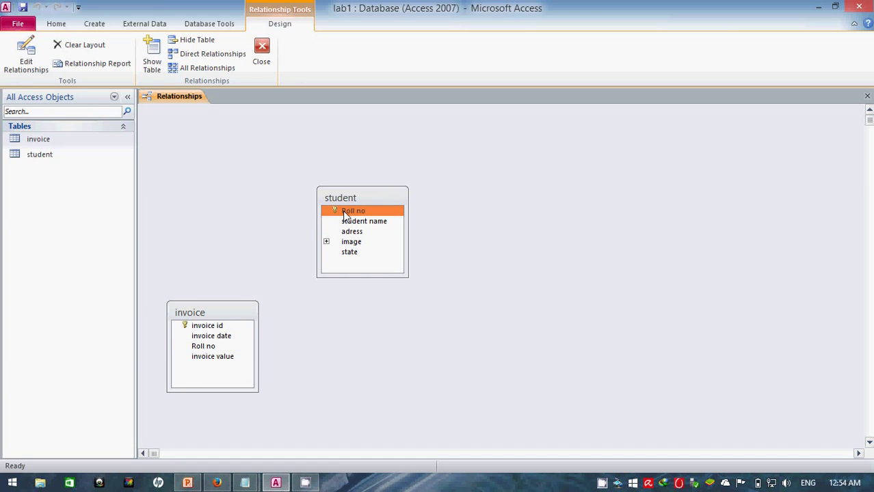
pyautogui.moveTo(346, 215); pyautogui.dragTo(210, 349)
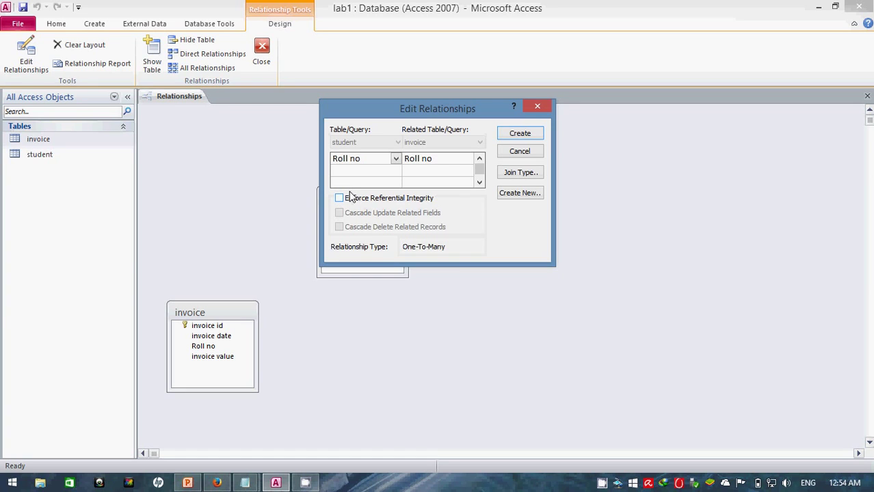
# Switch to the Notepad notes and add the heading "refrential integrity: foreign key" below the report note
pyautogui.press('super')
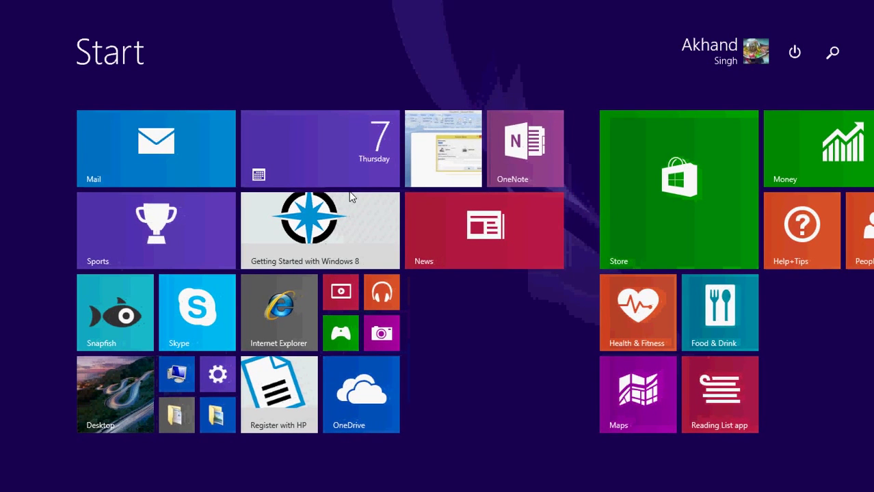
pyautogui.press('super')
pyautogui.hotkey('alt', 'Tab')
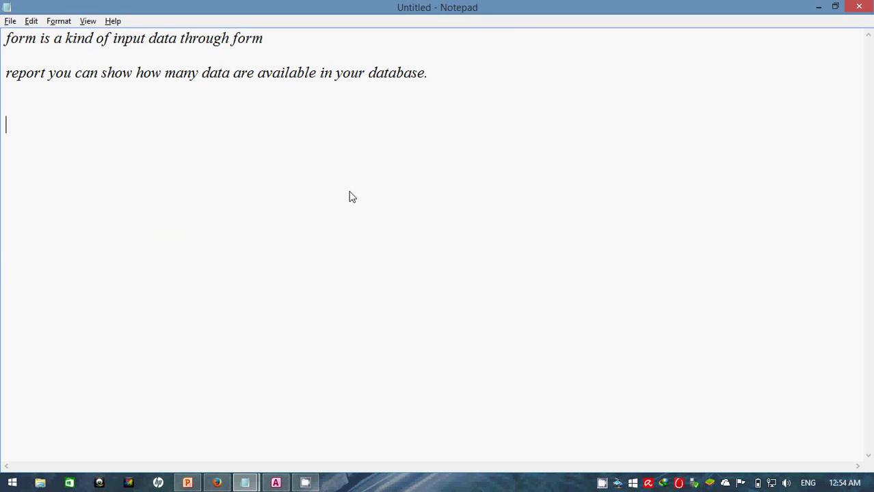
pyautogui.write('refrential in')
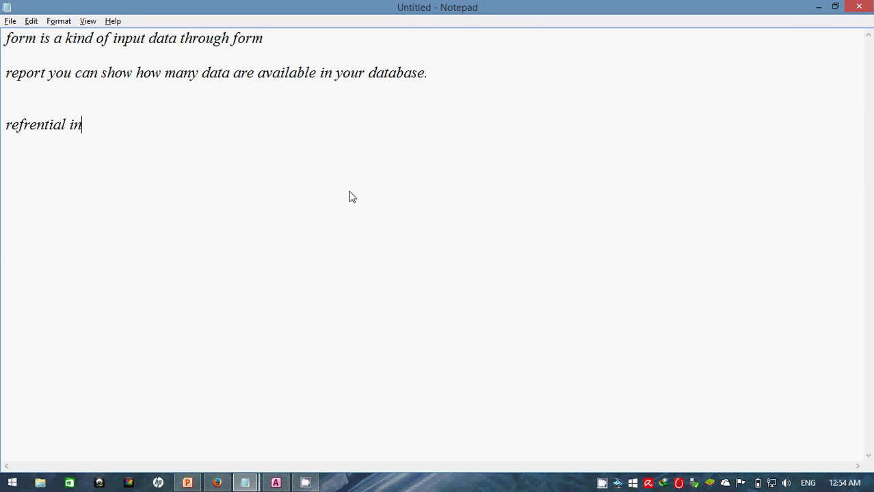
pyautogui.write('tegrity: ')
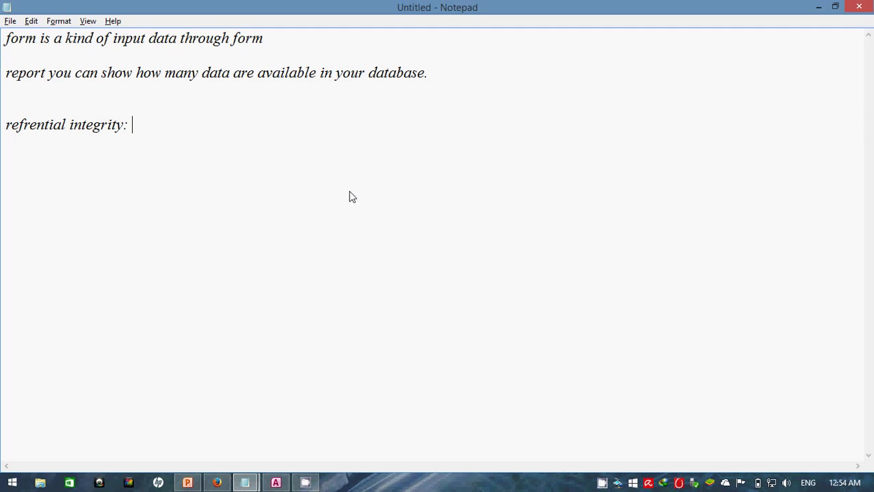
pyautogui.write('foreign key')
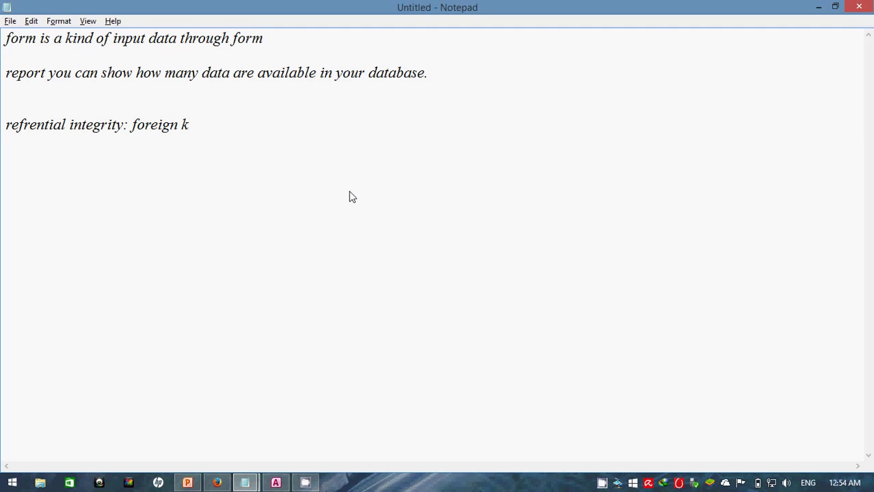
# Below the heading, after a blank line, write "whaen we update or delete values it must be change associated tables"
pyautogui.press('Return')
pyautogui.press('Return')
pyautogui.write('whaen ')
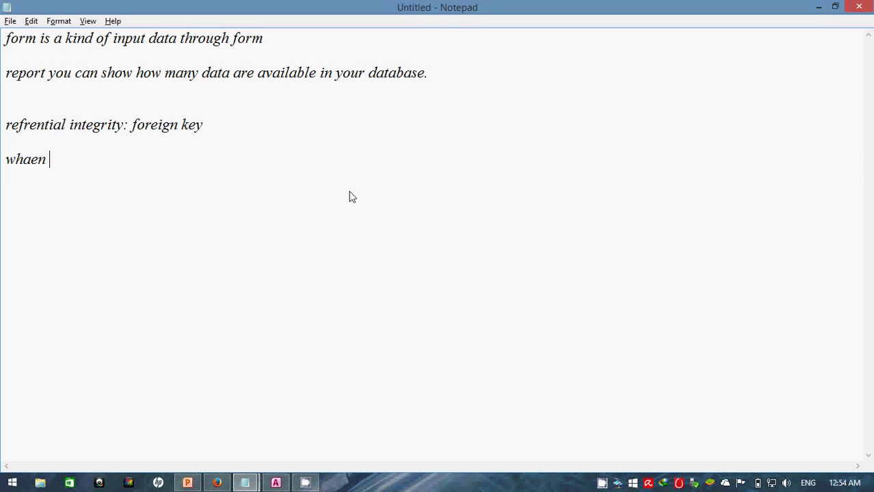
pyautogui.write('we upda')
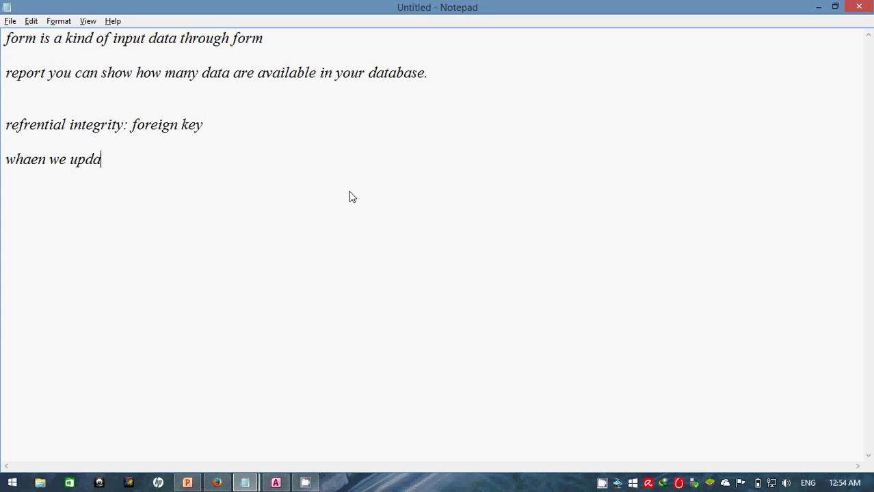
pyautogui.write('te or delete ')
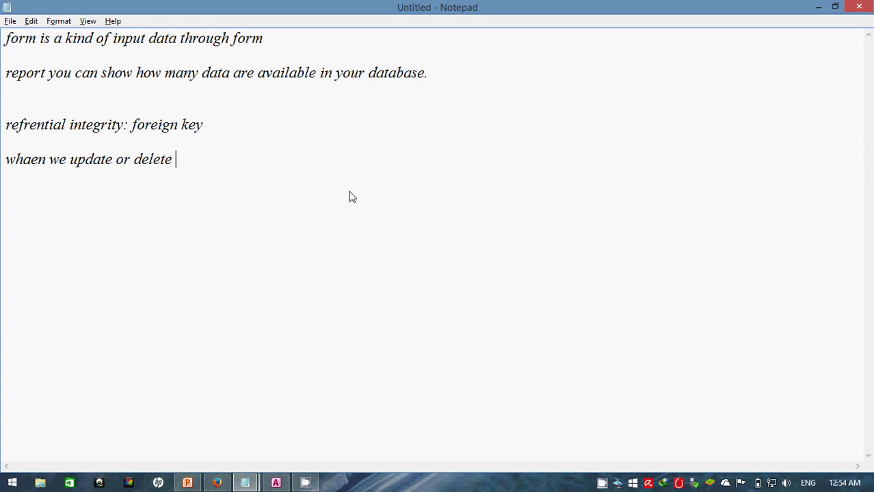
pyautogui.write('values i')
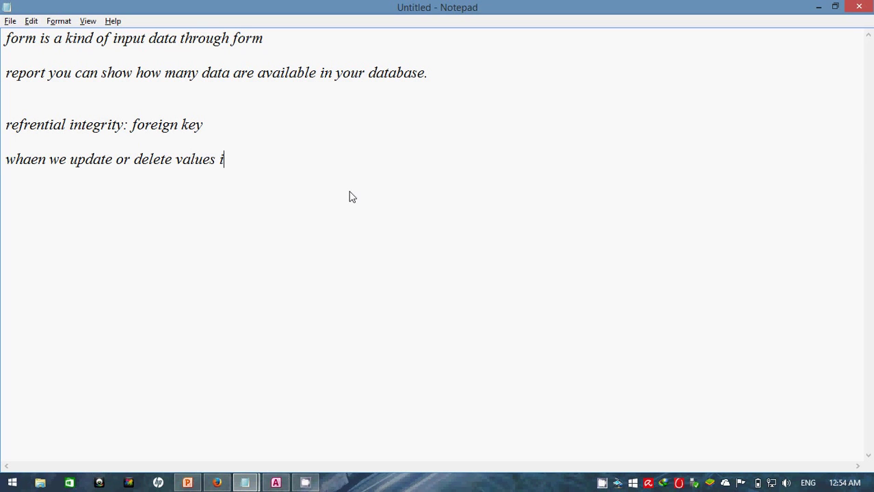
pyautogui.write('t mustt be cja')
pyautogui.press('BackSpace')
pyautogui.press('BackSpace')
pyautogui.press('BackSpace')
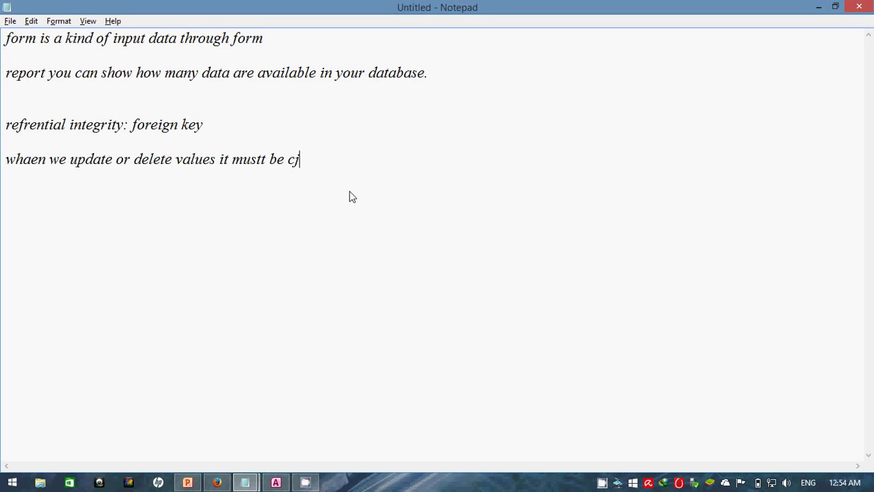
pyautogui.press('BackSpace')
pyautogui.press('BackSpace')
pyautogui.press('BackSpace')
pyautogui.press('BackSpace')
pyautogui.press('BackSpace')
pyautogui.press('BackSpace')
pyautogui.write('t be change as')
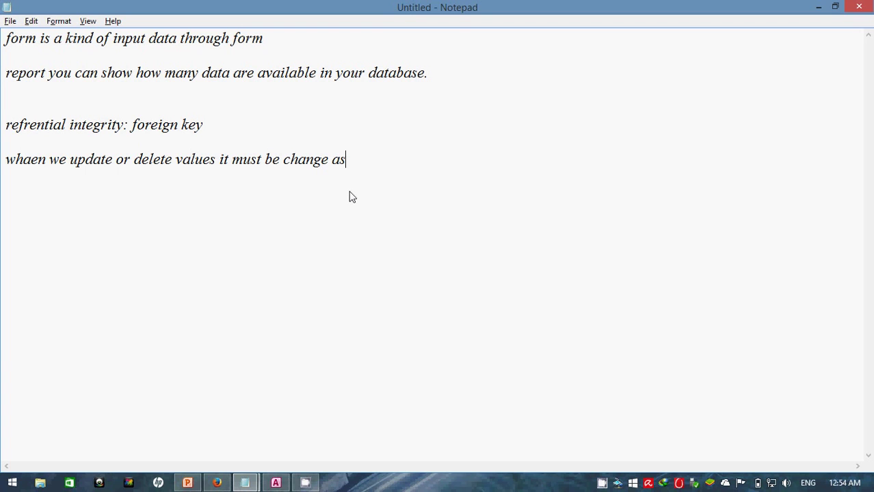
pyautogui.write('sociated t')
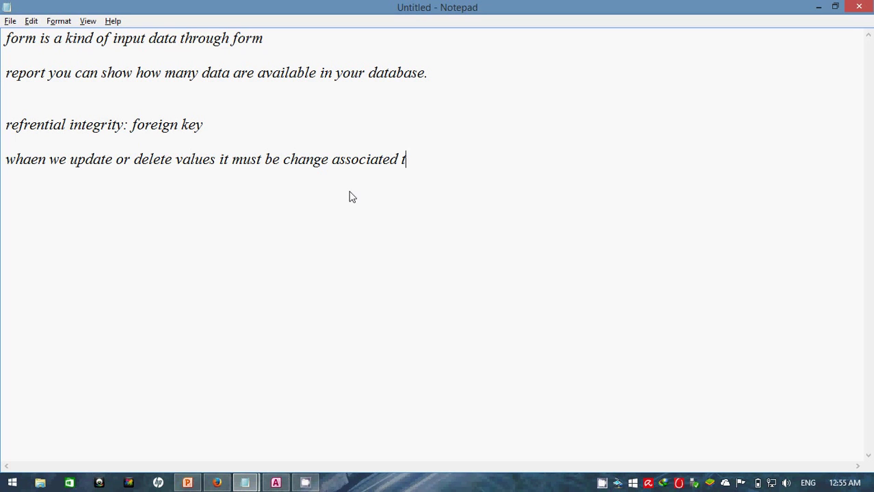
pyautogui.write('ables')
# Return to Access and create the student–invoice relationship with referential integrity enforced, cascading both updates of related fields and deletion of related records
pyautogui.press('alt')
pyautogui.hotkey('alt', 'Tab')
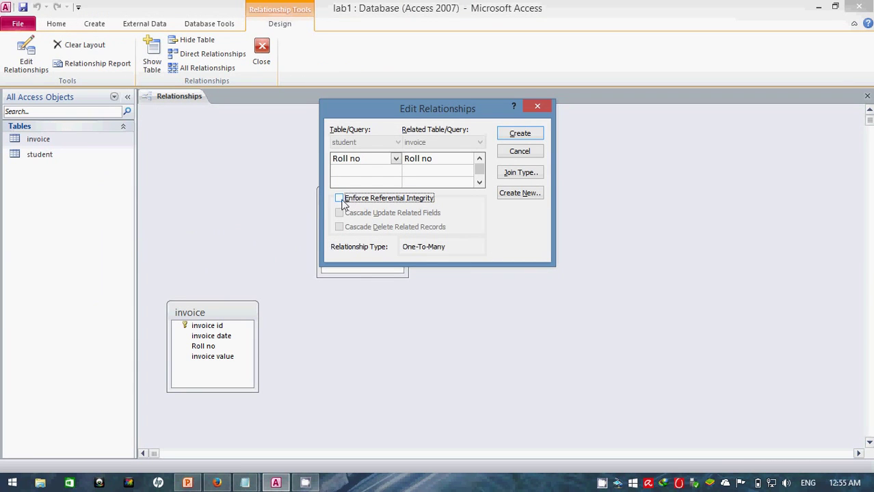
pyautogui.click(338, 198)
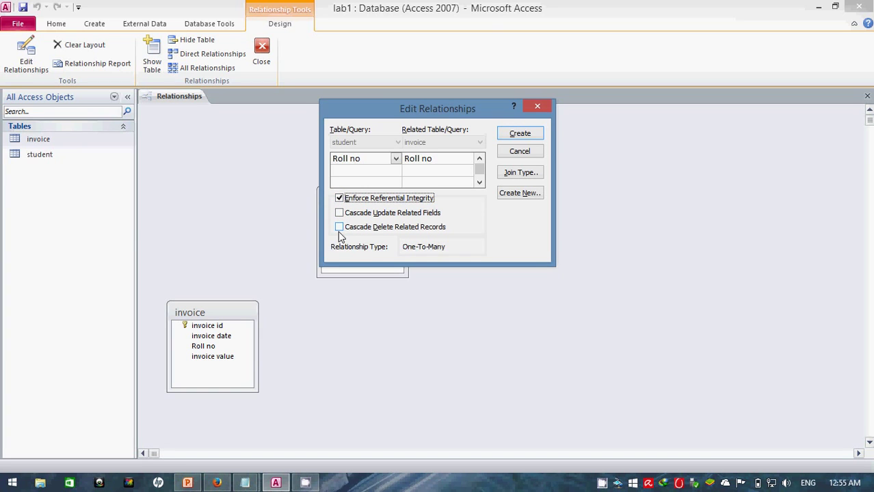
pyautogui.click(339, 214)
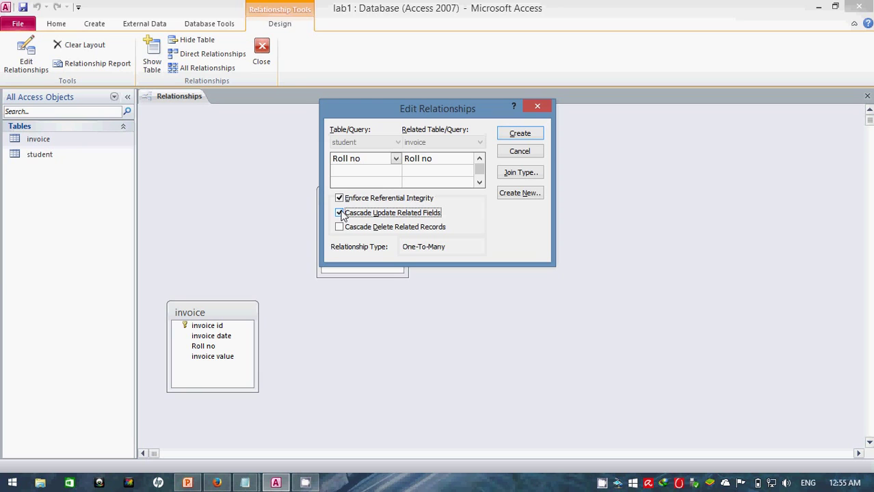
pyautogui.click(339, 227)
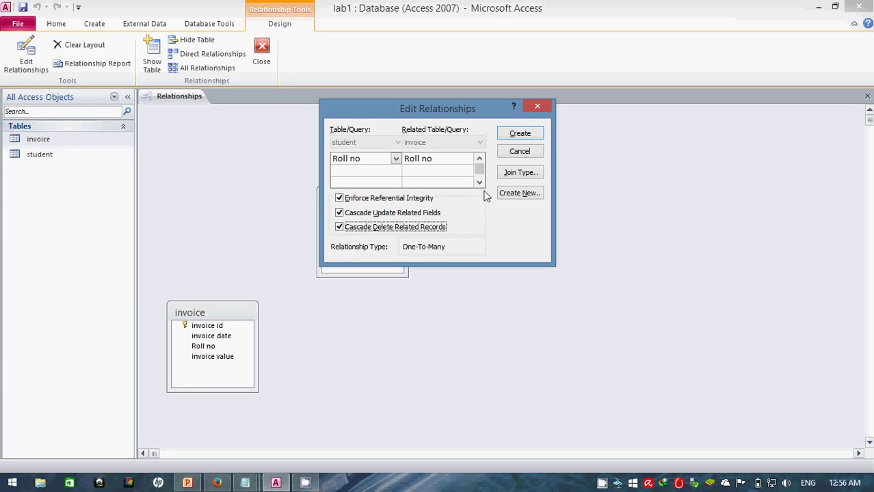
pyautogui.click(517, 137)
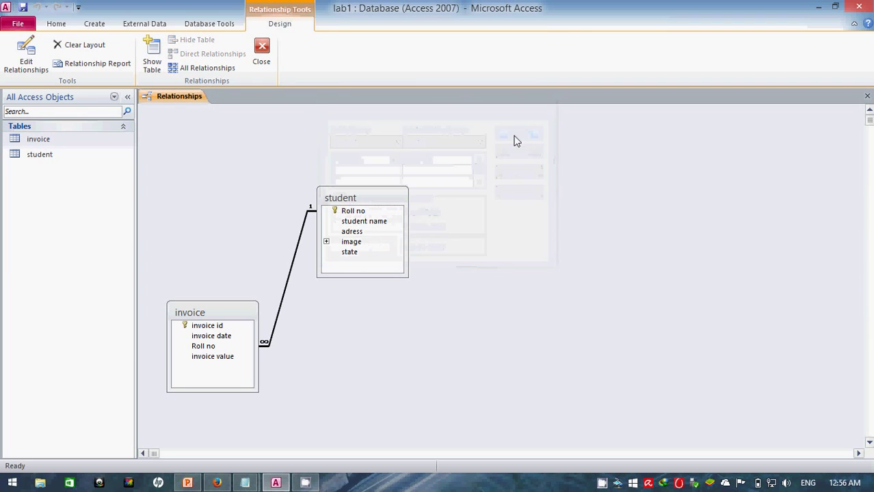
pyautogui.click(353, 212)
pyautogui.click(286, 308)
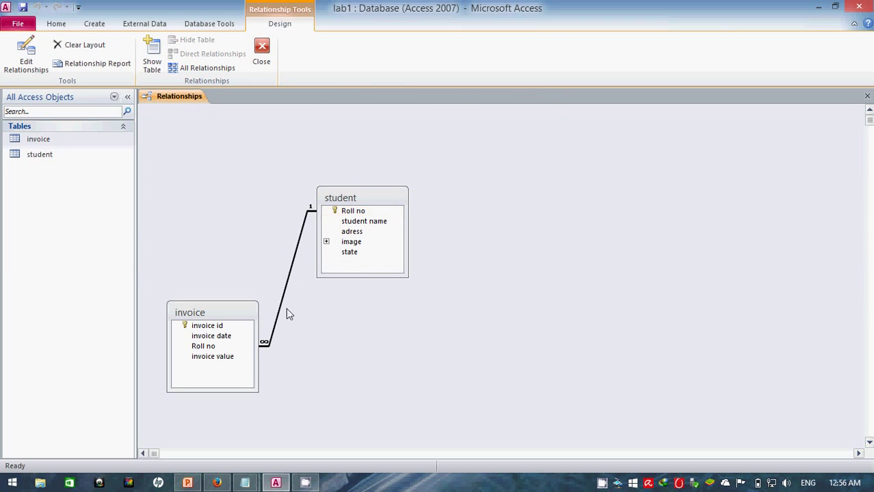
pyautogui.click(351, 240)
pyautogui.click(356, 232)
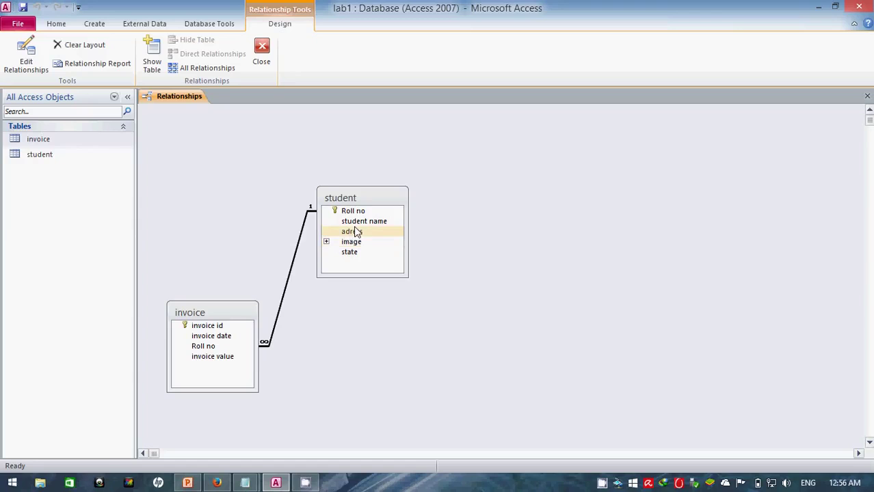
pyautogui.click(359, 220)
pyautogui.click(361, 213)
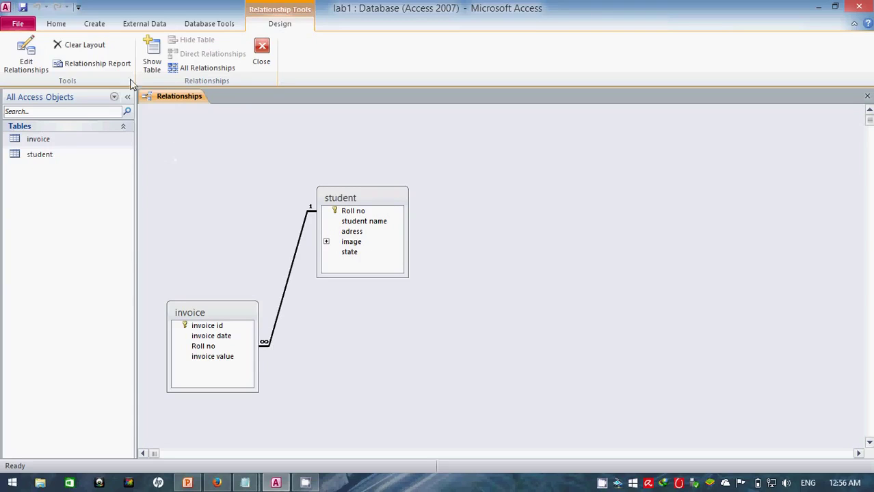
# Start a new query in design view with the invoice and student tables, and collapse the student table's image field
pyautogui.click(96, 25)
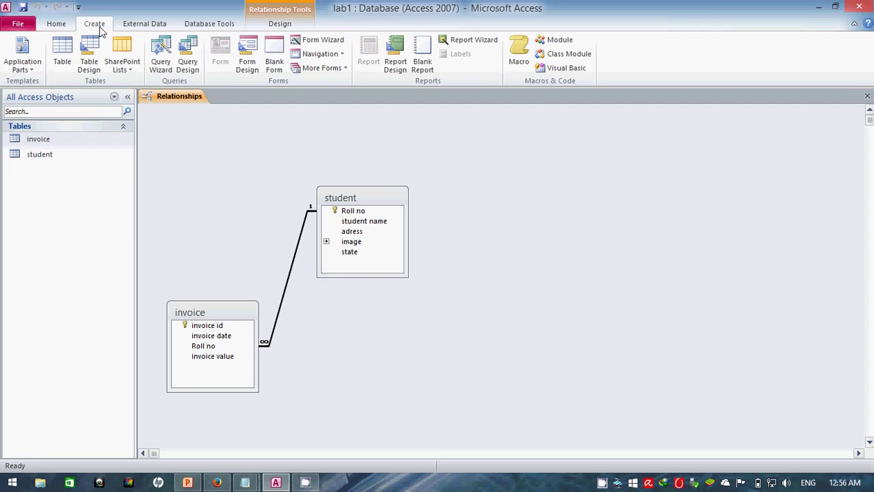
pyautogui.click(191, 68)
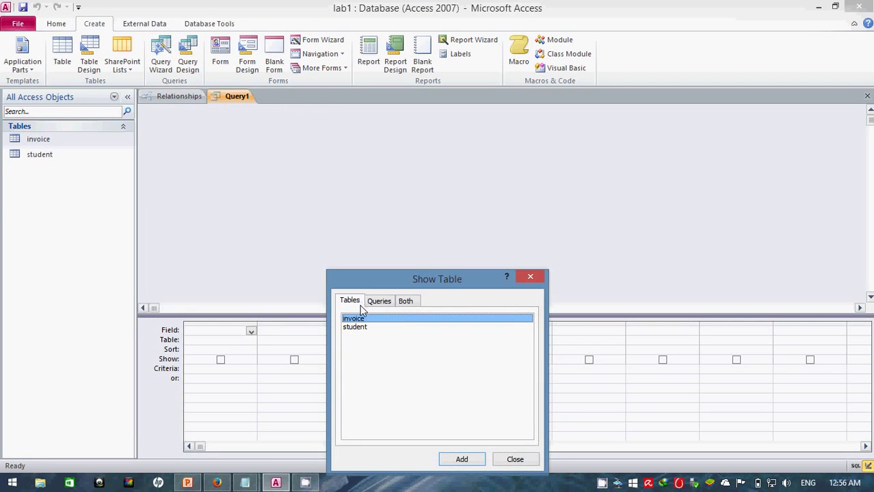
pyautogui.click(462, 461)
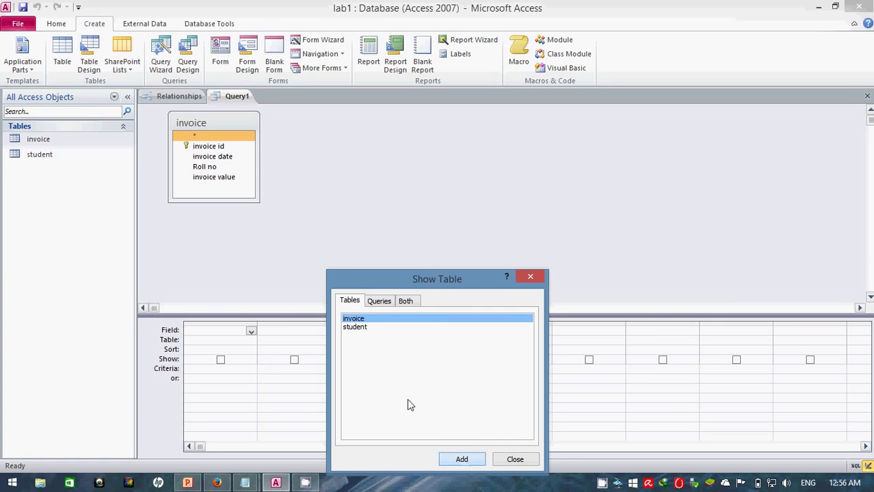
pyautogui.click(355, 328)
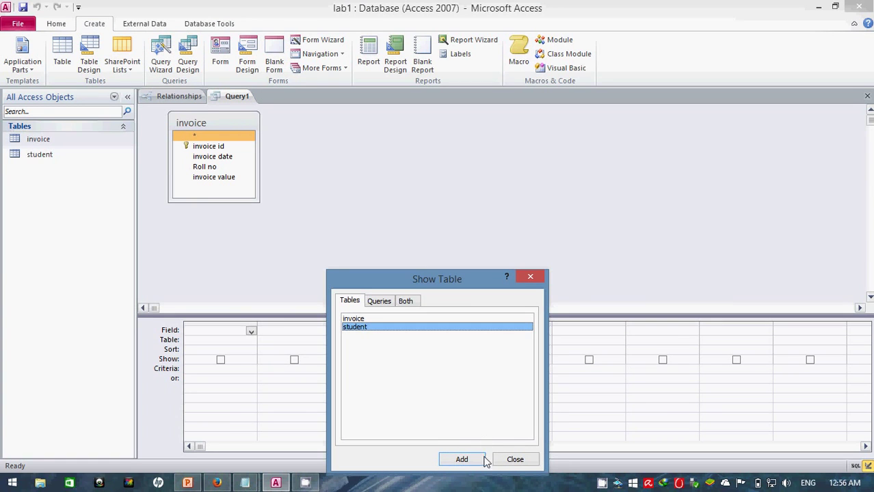
pyautogui.click(472, 460)
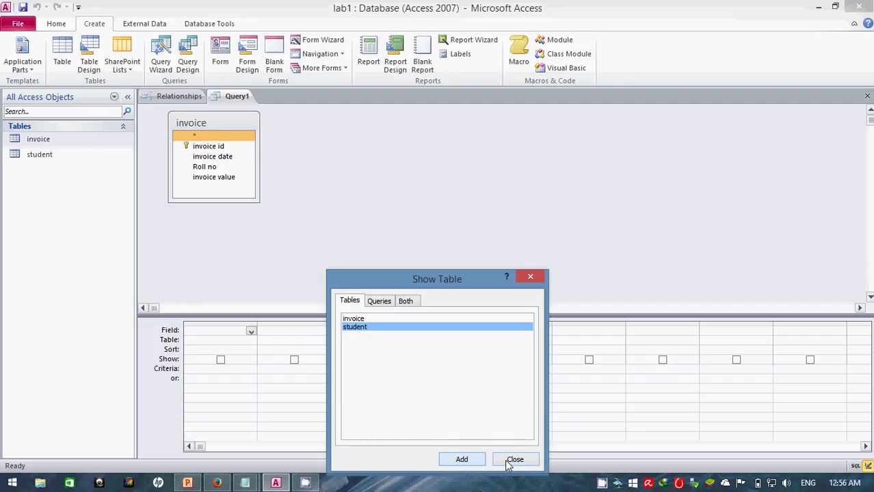
pyautogui.click(472, 461)
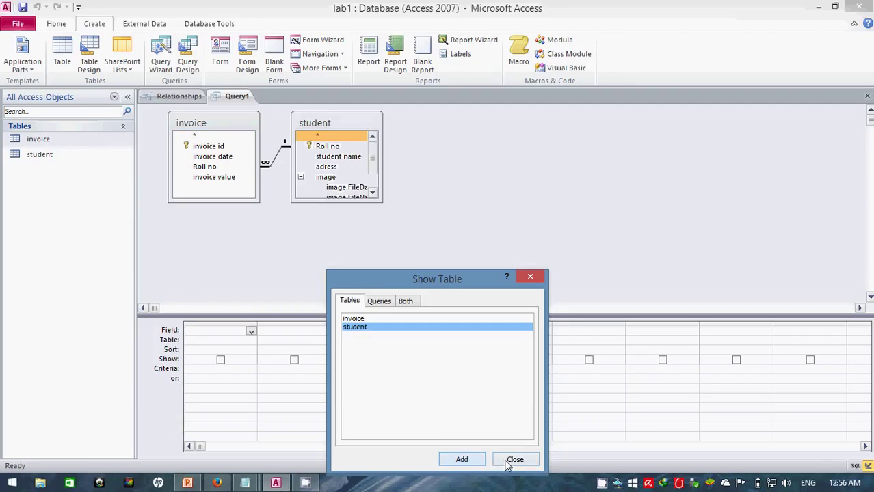
pyautogui.click(514, 460)
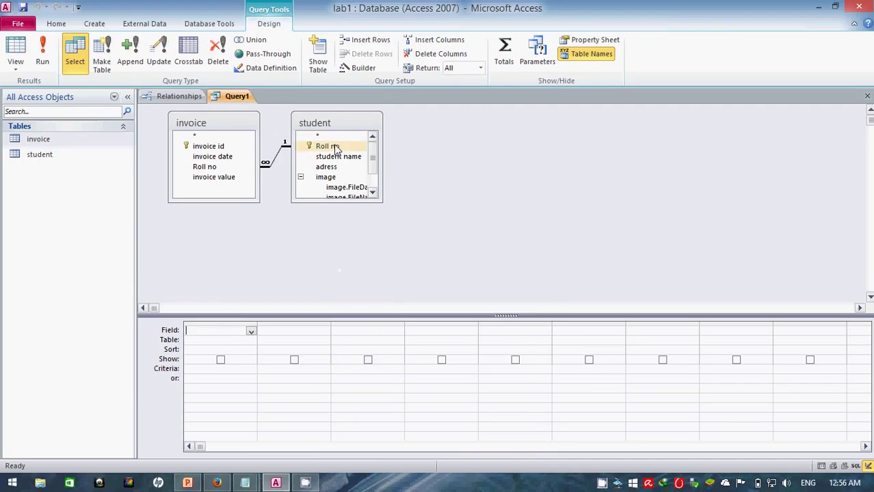
pyautogui.click(301, 178)
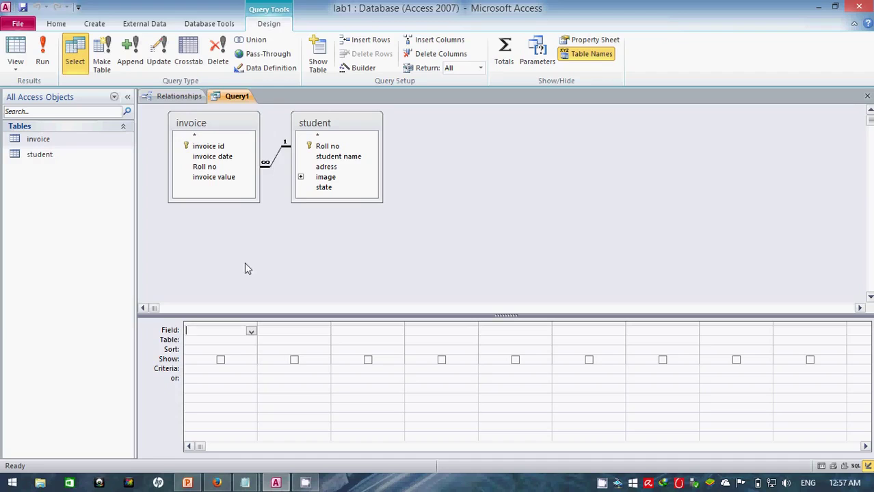
# Set the query's first two columns to the student table's student name and adress fields
pyautogui.click(252, 333)
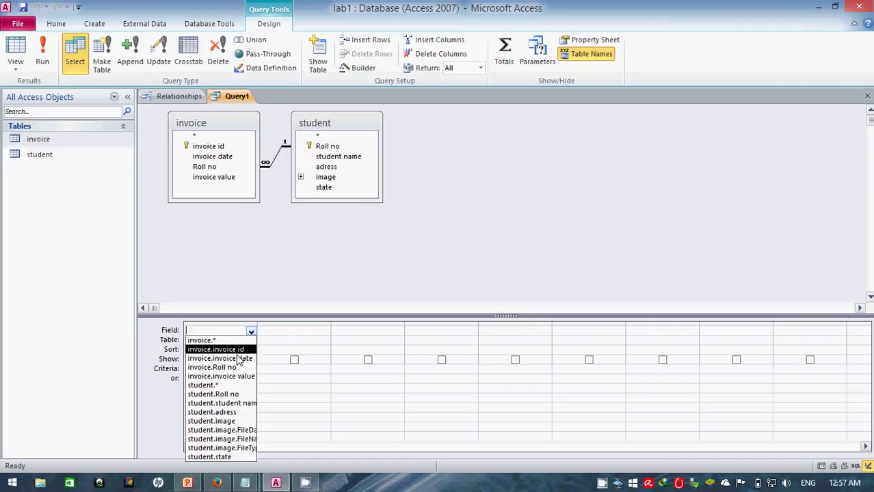
pyautogui.click(223, 403)
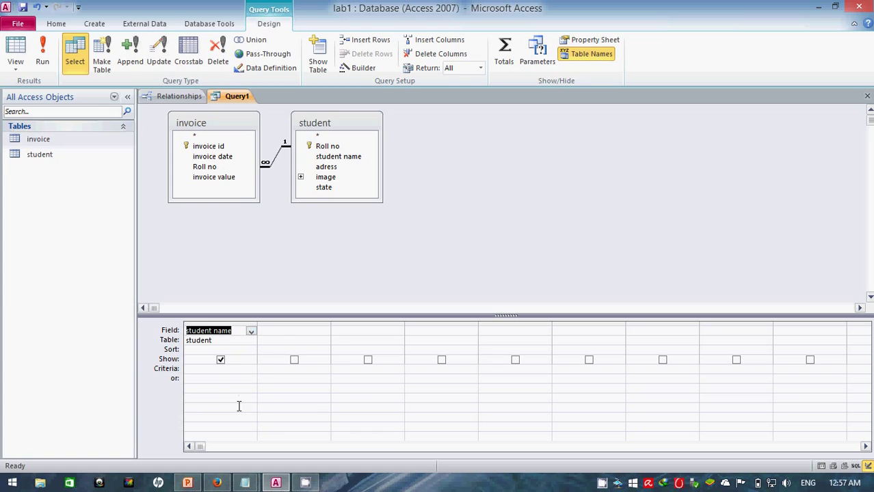
pyautogui.click(298, 331)
pyautogui.click(325, 333)
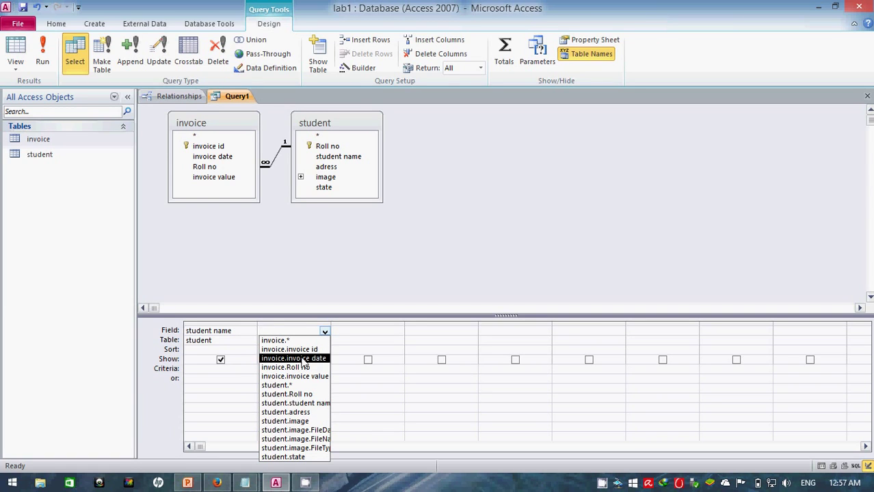
pyautogui.click(296, 413)
# Set the query's third, fourth and fifth columns to the invoice table's invoice id, invoice date and invoice value fields
pyautogui.click(365, 334)
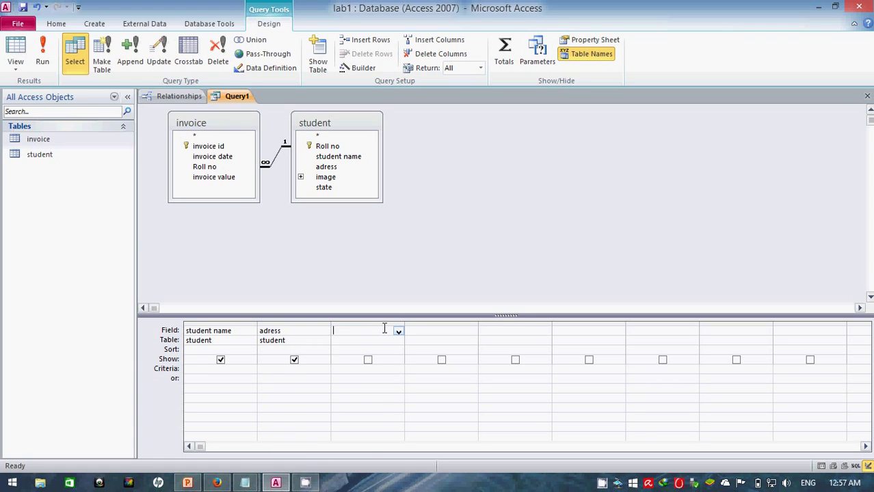
pyautogui.click(398, 332)
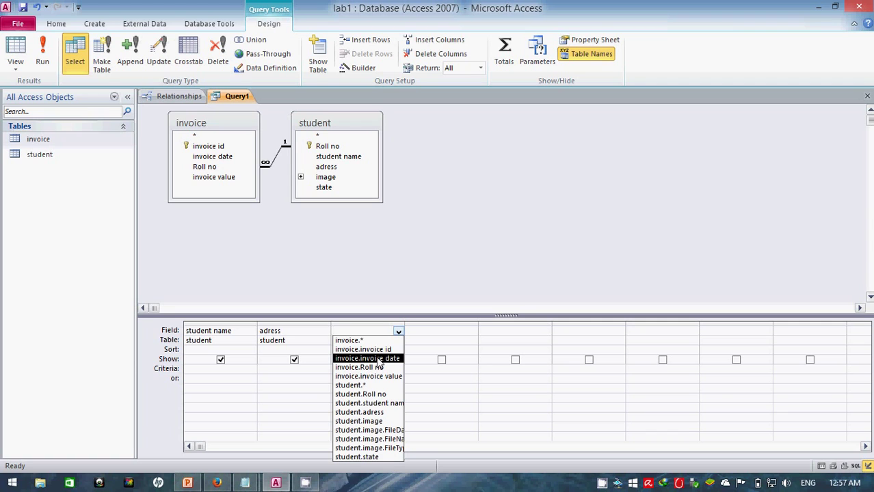
pyautogui.click(373, 350)
pyautogui.click(442, 335)
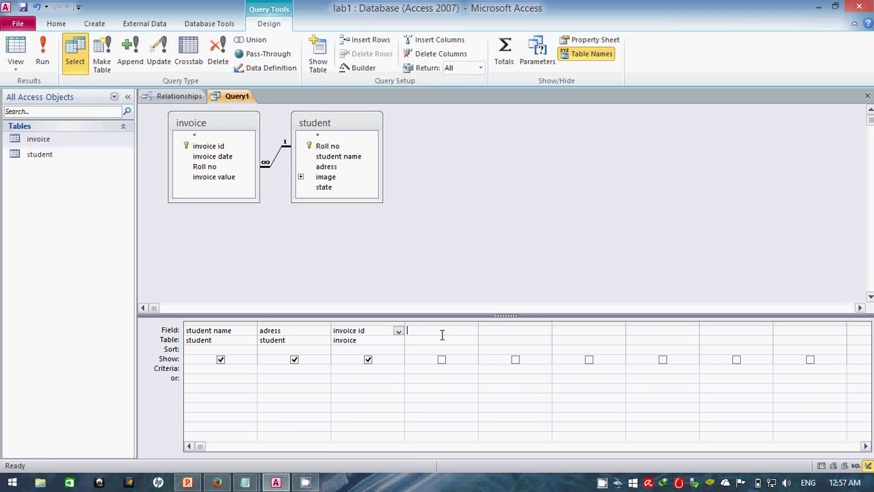
pyautogui.click(472, 333)
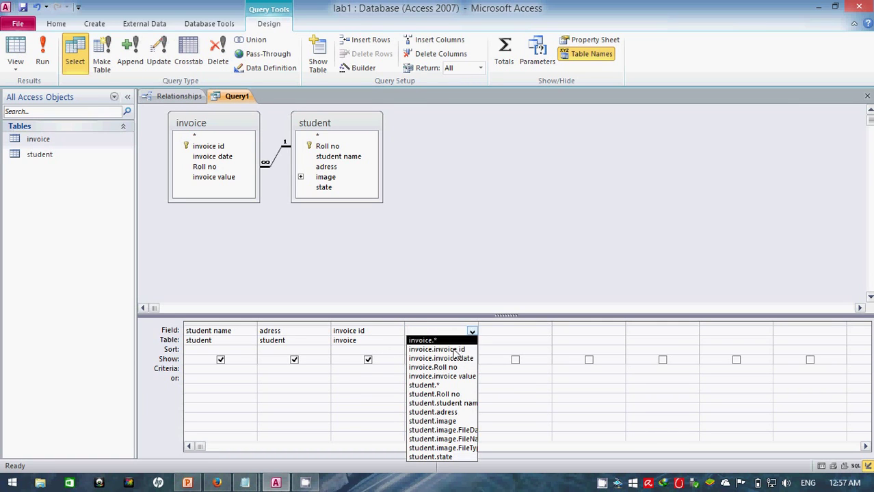
pyautogui.click(450, 358)
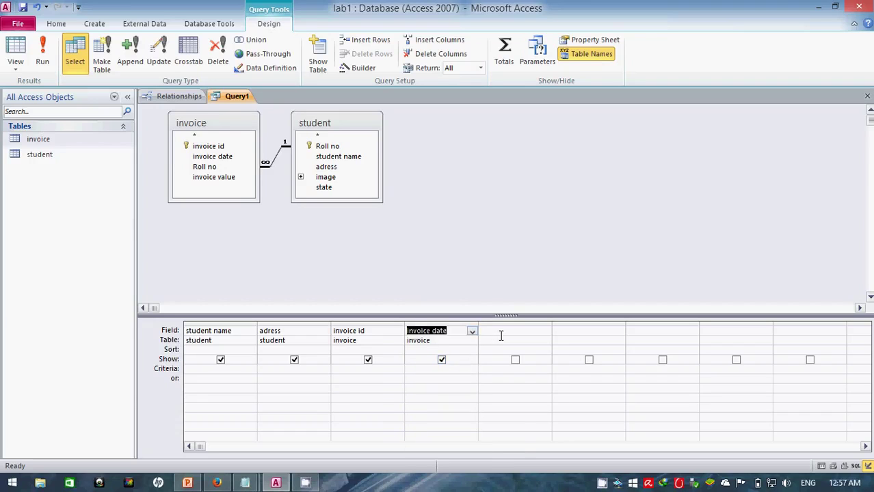
pyautogui.click(501, 334)
pyautogui.click(546, 332)
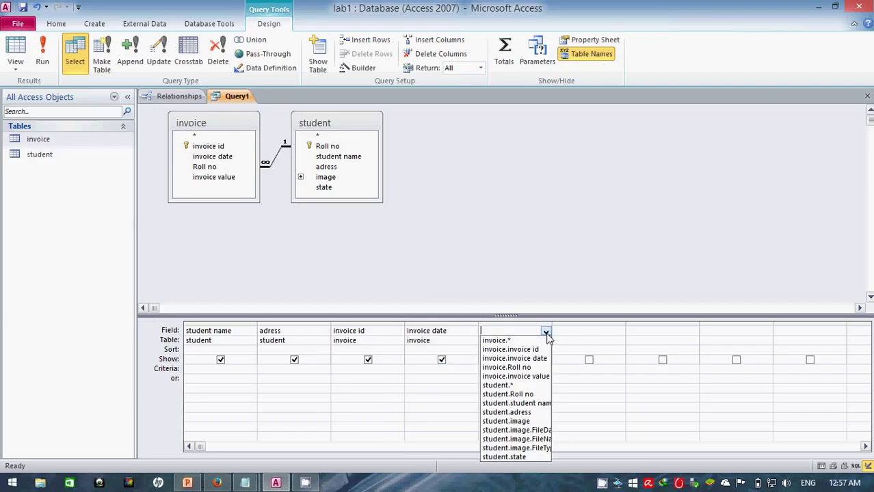
pyautogui.click(535, 377)
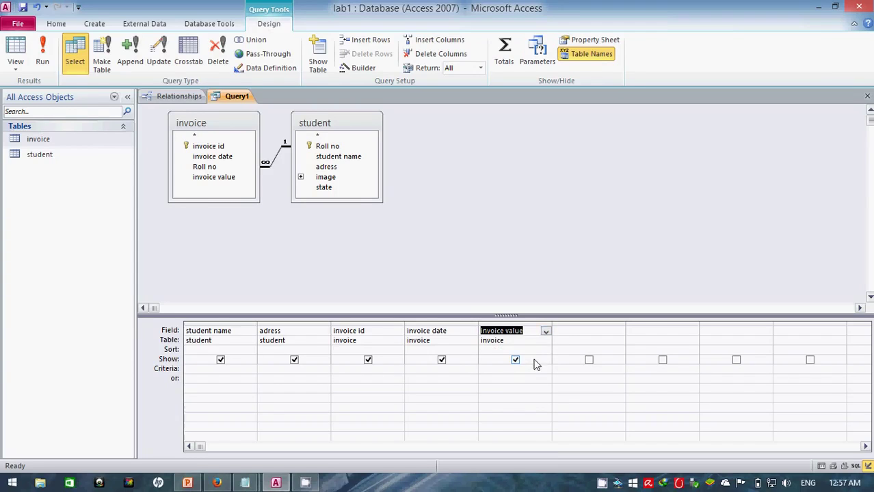
# Set the query's sixth column to the student table's Roll no field
pyautogui.click(572, 333)
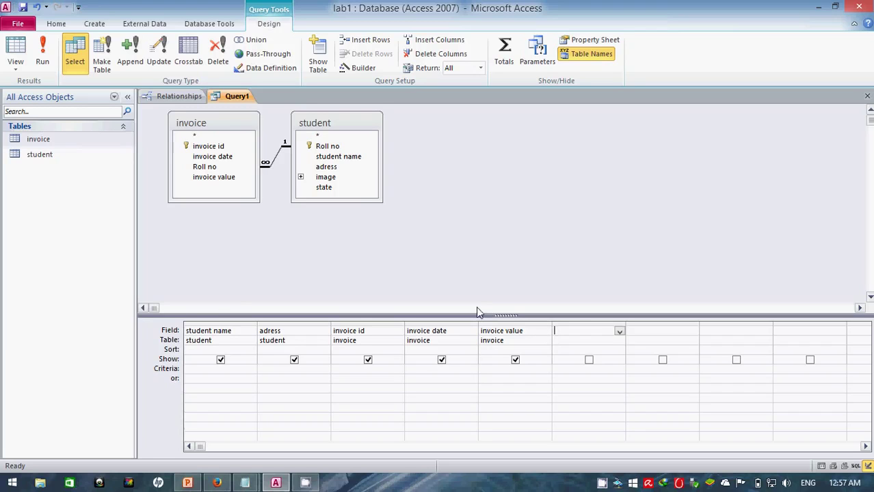
pyautogui.click(619, 333)
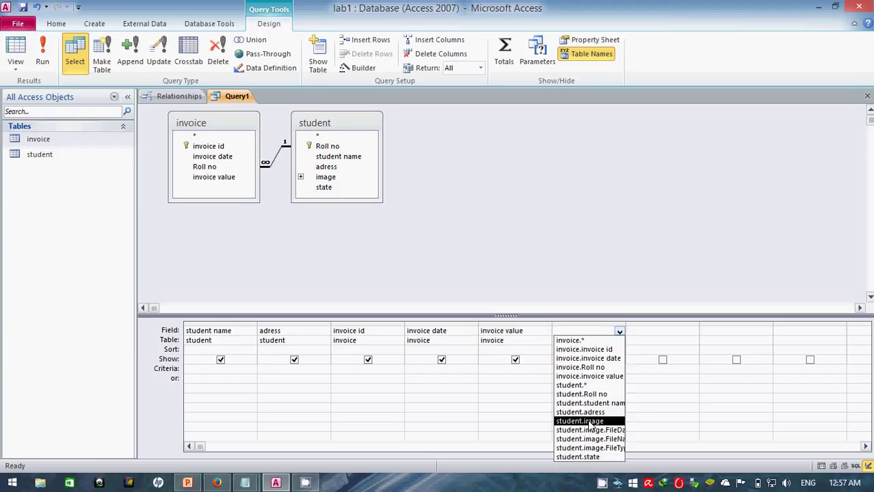
pyautogui.click(589, 395)
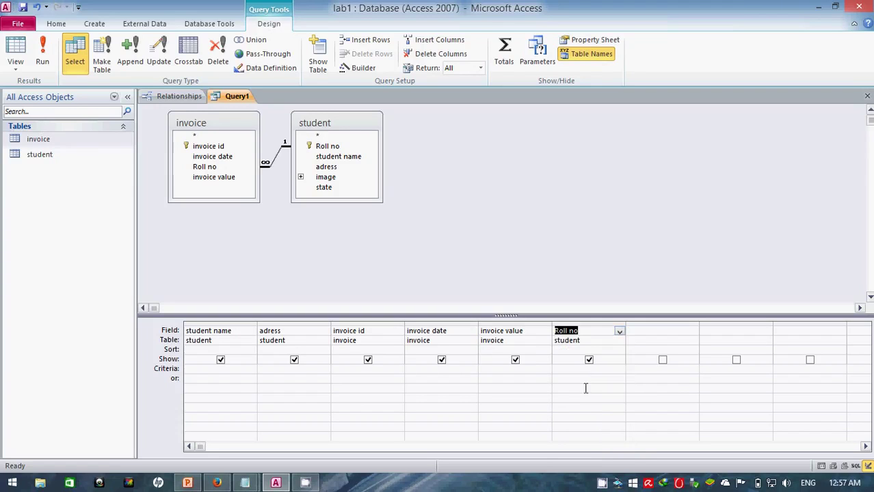
# Set the Roll no column's criterion to 2 and run the query
pyautogui.click(578, 370)
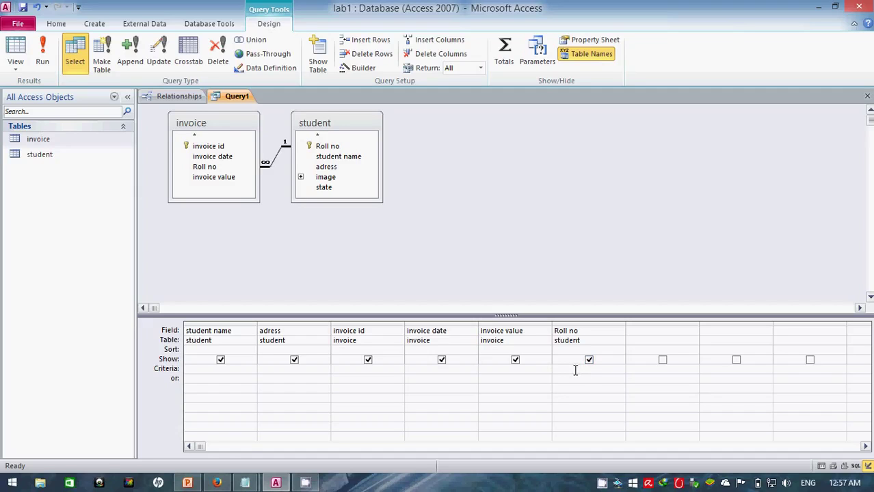
pyautogui.write('2')
pyautogui.click(43, 50)
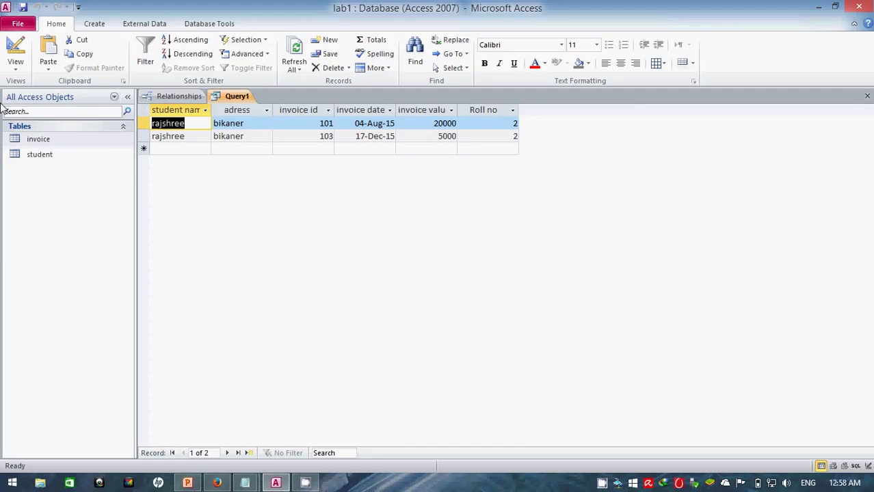
# Return the query to Design View and clear the Roll no column's criterion
pyautogui.click(15, 65)
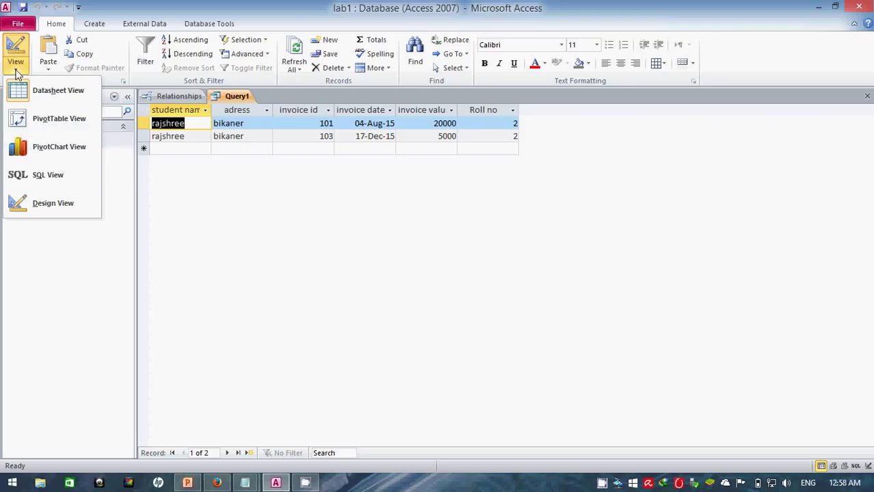
pyautogui.click(46, 205)
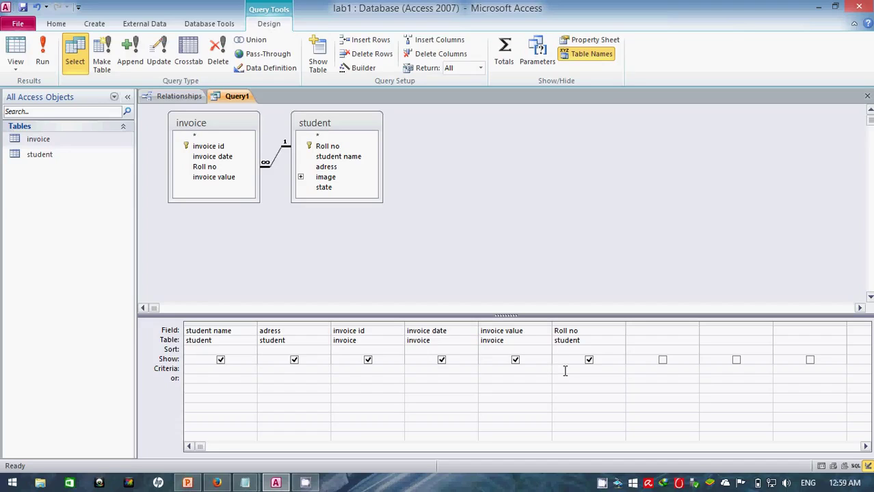
pyautogui.click(565, 371)
# Switch to Notepad, append "promt box" to the last line, and after a blank line write "a user can enter the value at run time"
pyautogui.hotkey('alt', 'Tab')
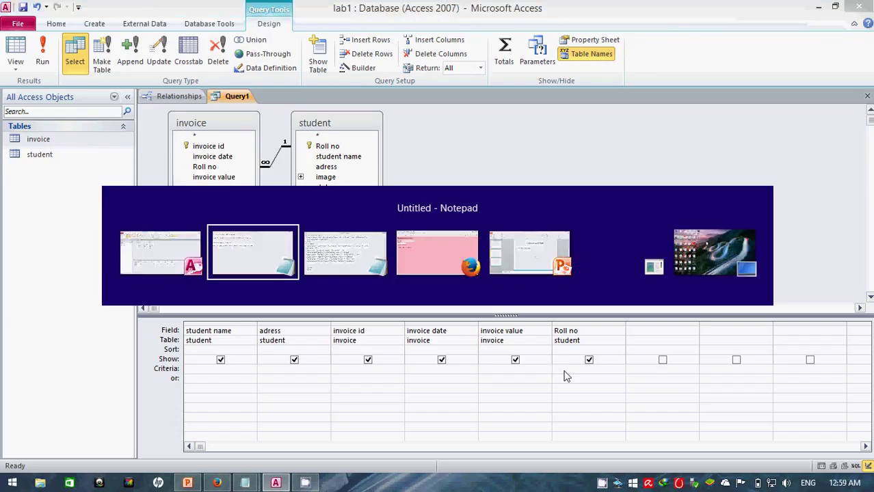
pyautogui.write('p')
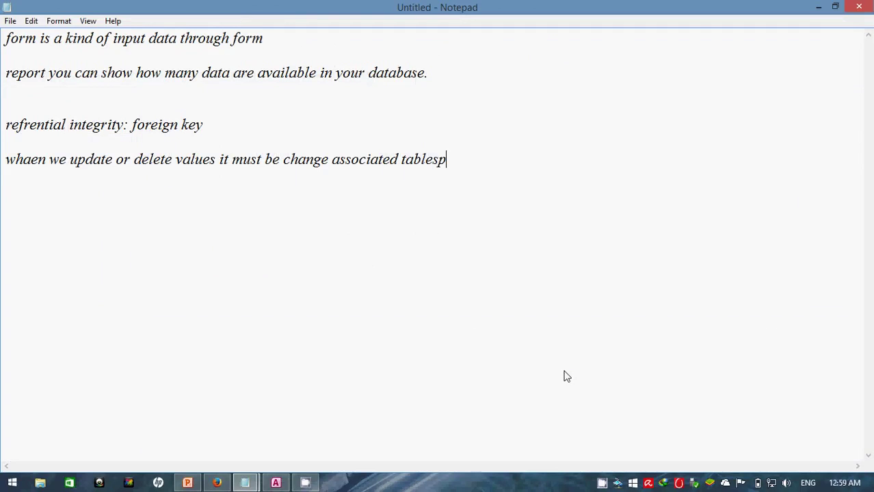
pyautogui.write('romt box')
pyautogui.press('Return')
pyautogui.write('a us')
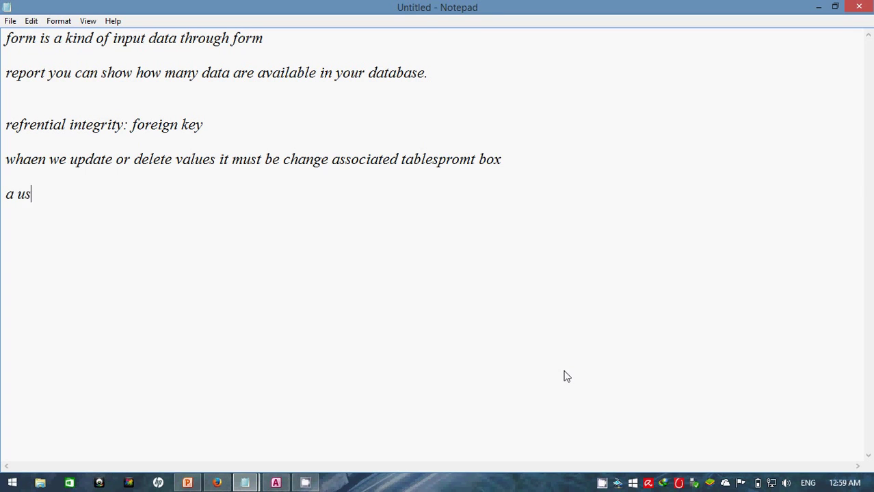
pyautogui.write('er can enter ')
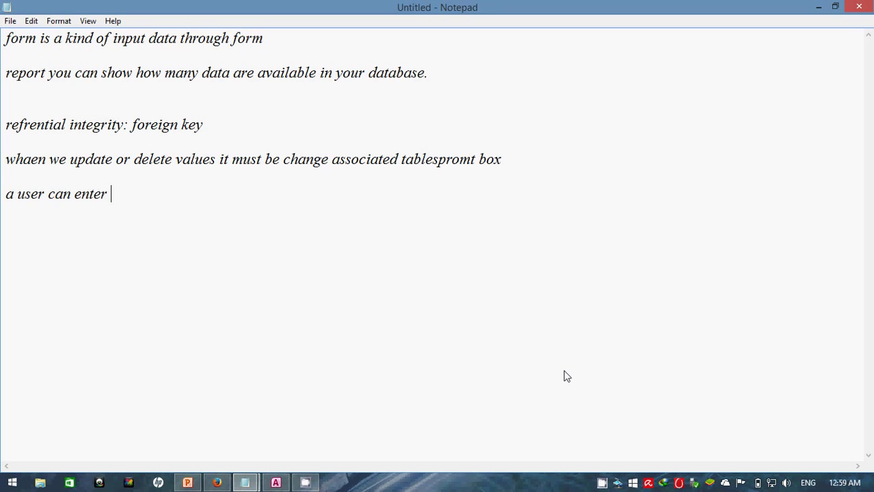
pyautogui.write('the c')
pyautogui.press('BackSpace')
pyautogui.write('value at')
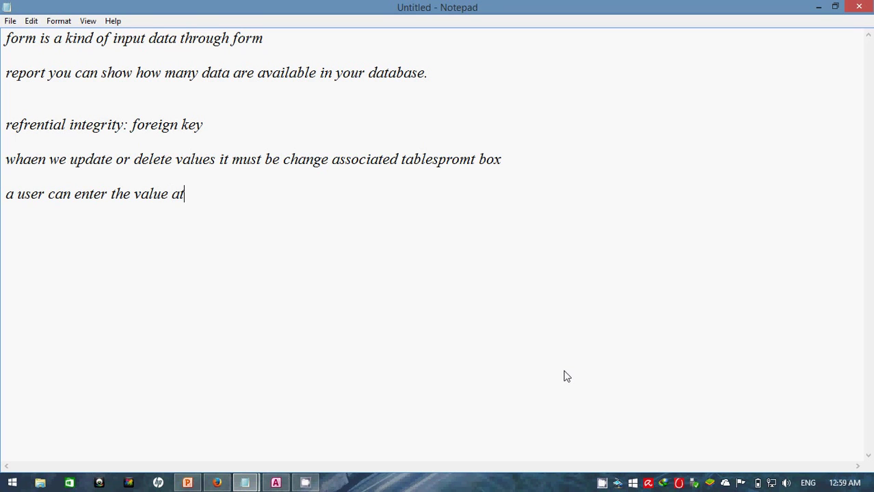
pyautogui.write(' run time')
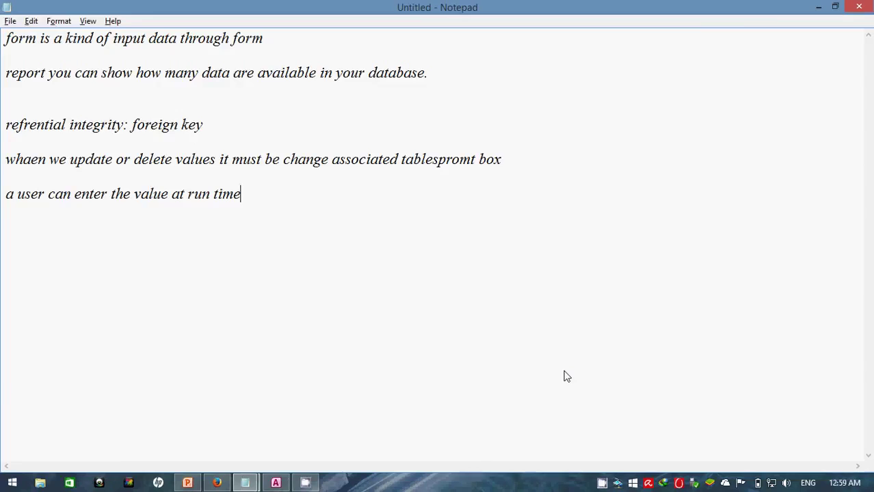
# Return to Access, set the Roll no criterion to the parameter prompt [enter any roll no], and run the query with value 3
pyautogui.hotkey('alt', 'Tab')
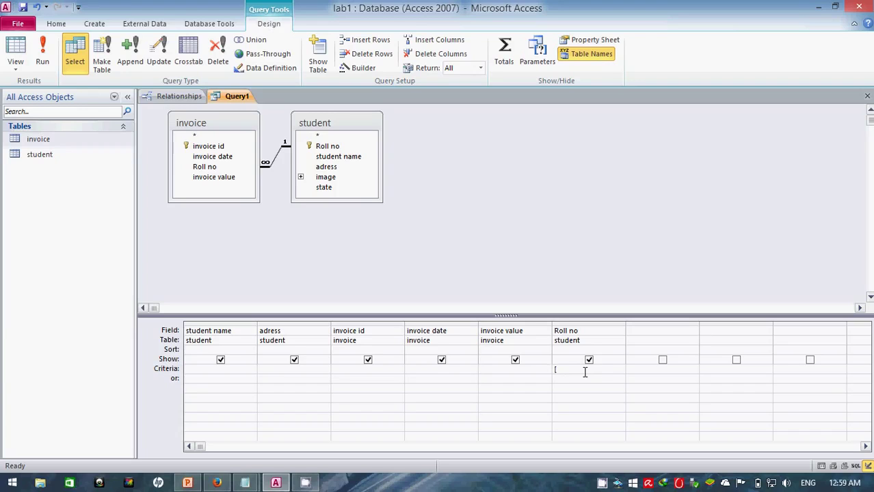
pyautogui.write('enter any roll no]')
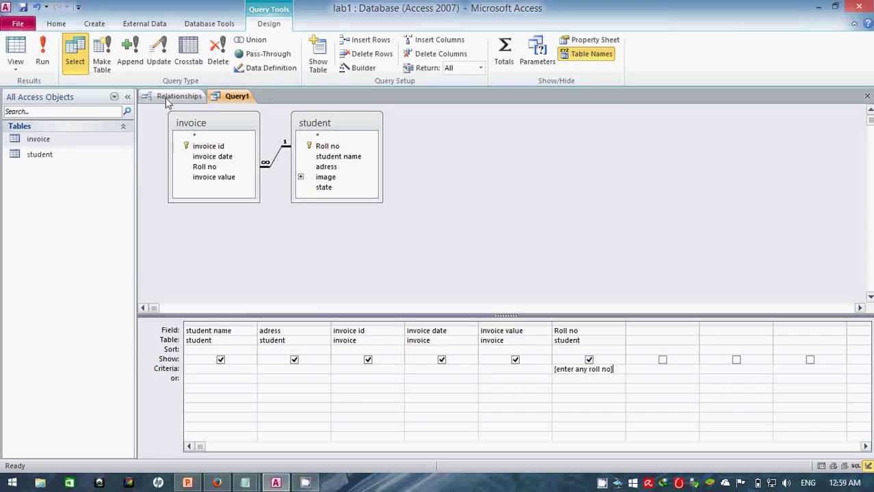
pyautogui.click(43, 53)
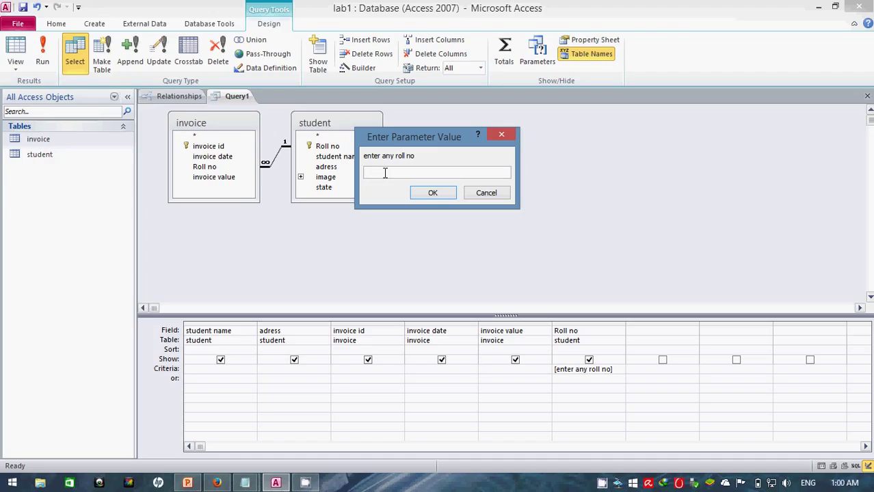
pyautogui.write('3')
pyautogui.click(433, 193)
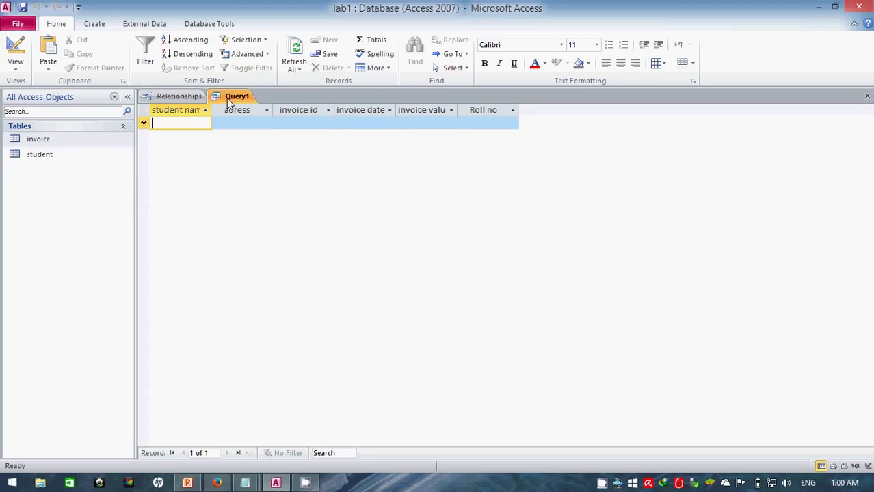
# Return to Design View and run the query again, entering 4 as the roll number
pyautogui.click(15, 73)
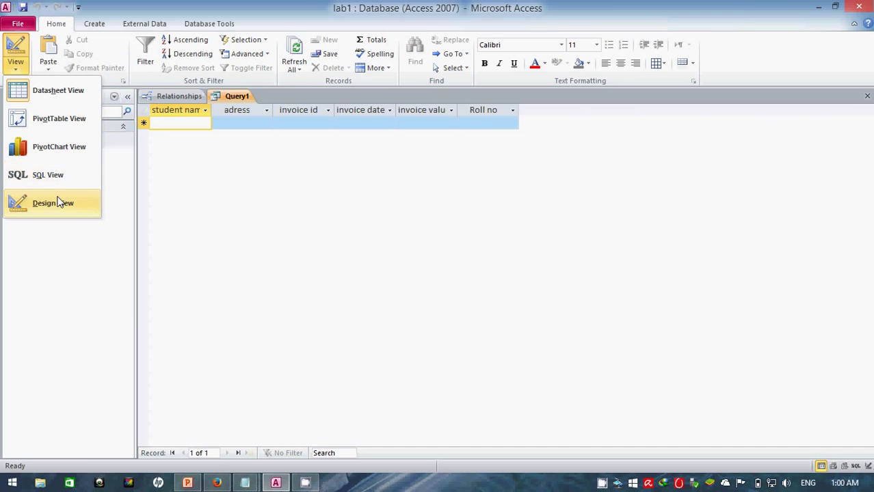
pyautogui.click(59, 203)
pyautogui.click(43, 62)
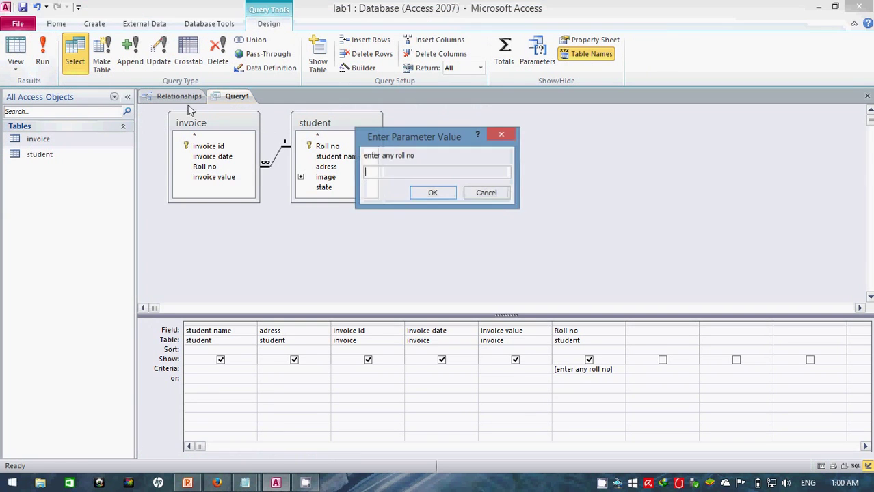
pyautogui.write('4')
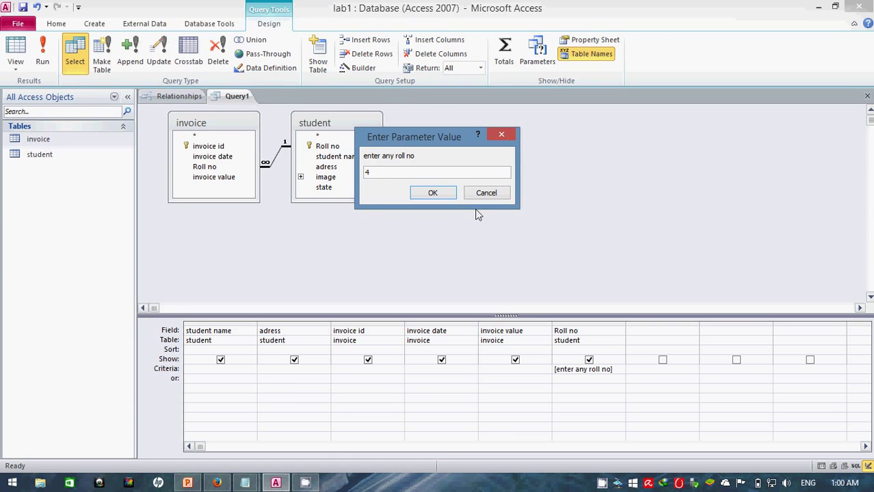
pyautogui.click(436, 195)
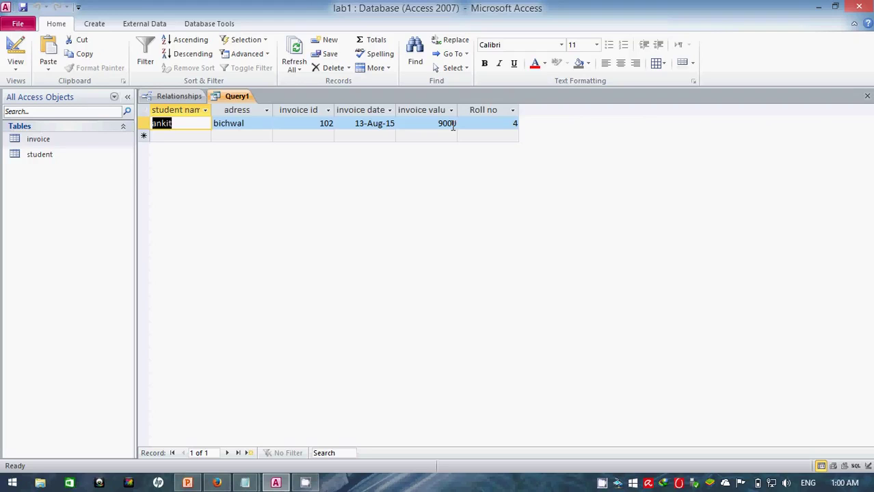
# Save the query under the name "qry by user"
pyautogui.click(232, 100)
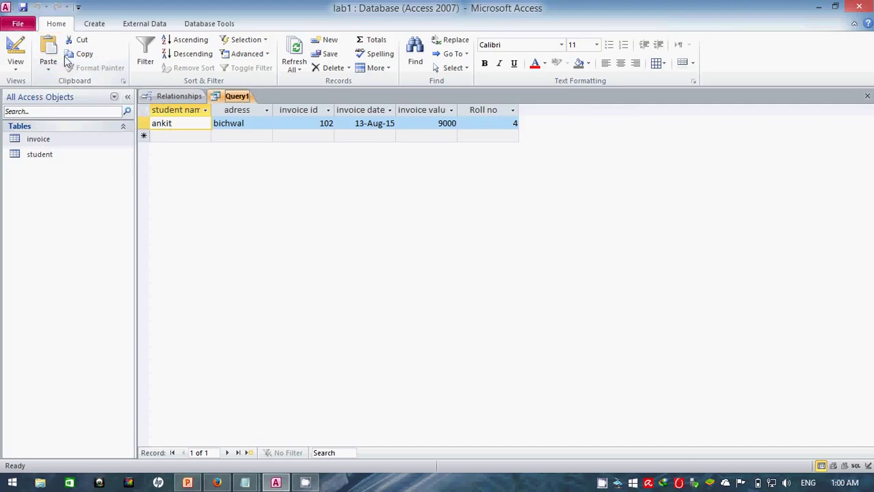
pyautogui.click(22, 8)
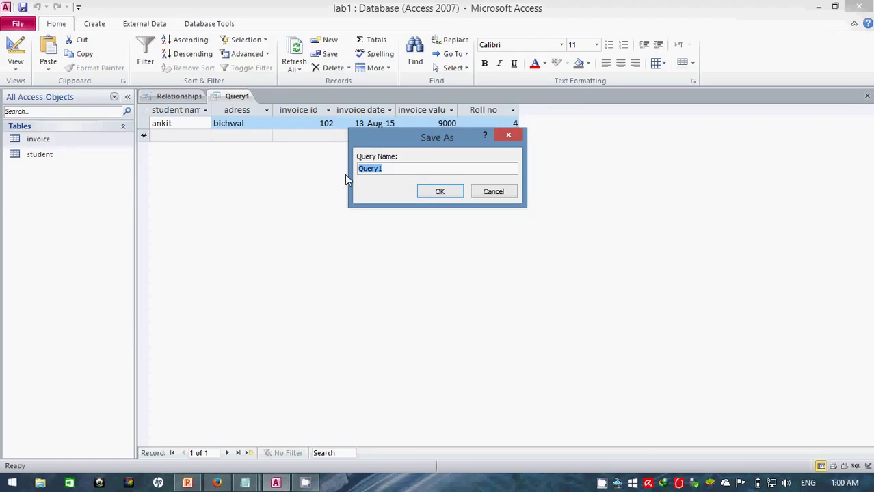
pyautogui.write('qry by user')
pyautogui.press('Return')
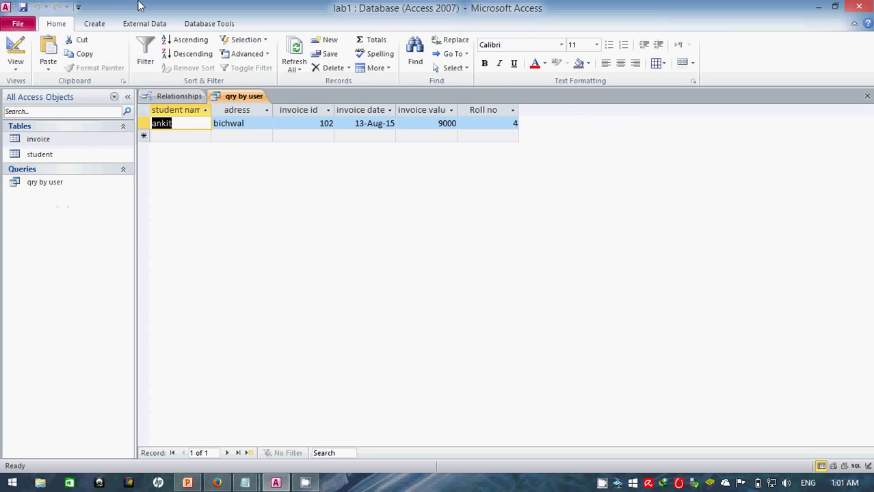
# Create a new blank report in Design View and select the qry by user query among the database objects
pyautogui.click(92, 25)
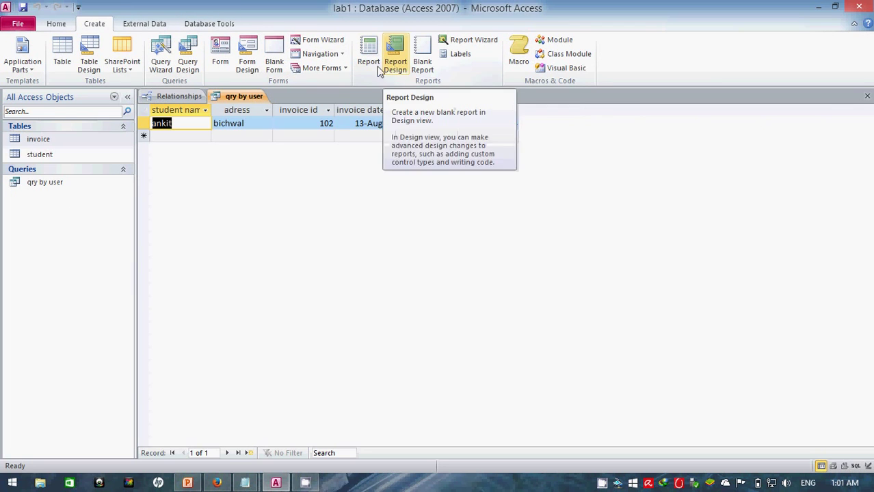
pyautogui.click(44, 182)
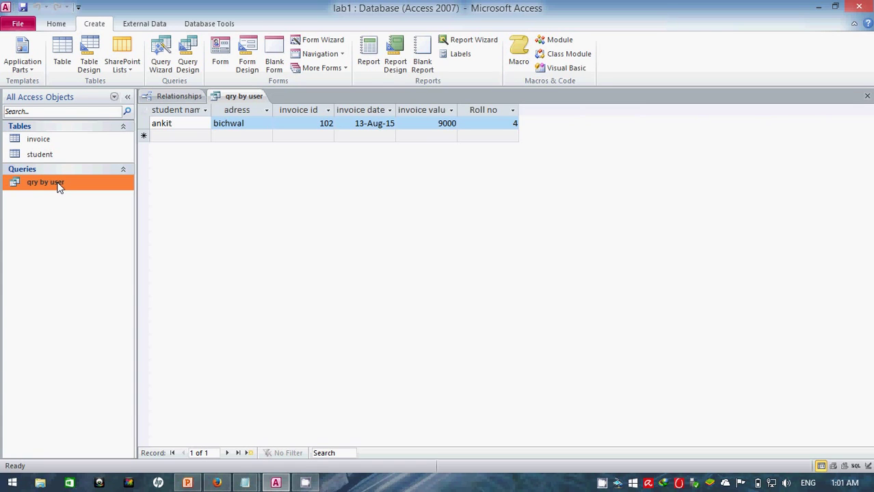
pyautogui.click(386, 72)
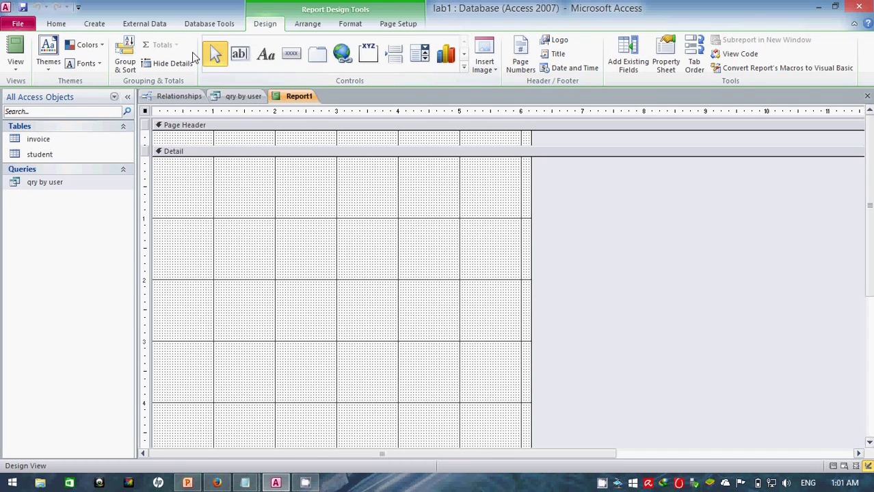
pyautogui.click(31, 183)
pyautogui.click(208, 25)
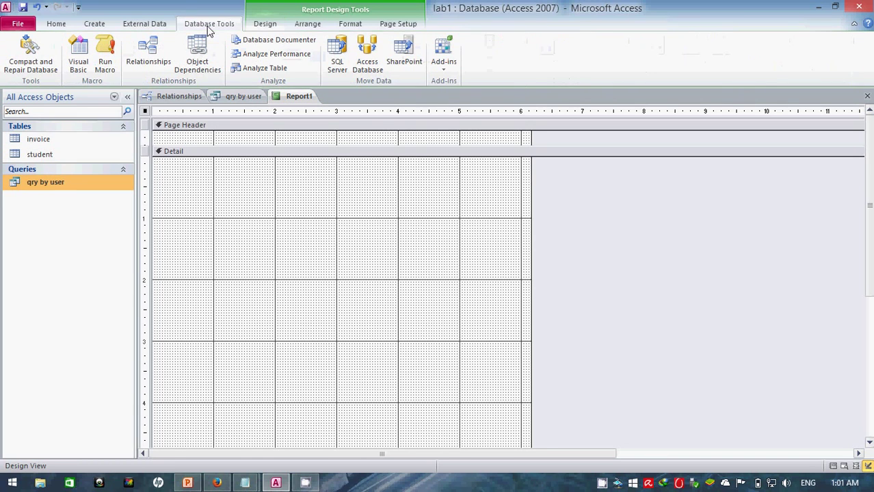
pyautogui.click(96, 25)
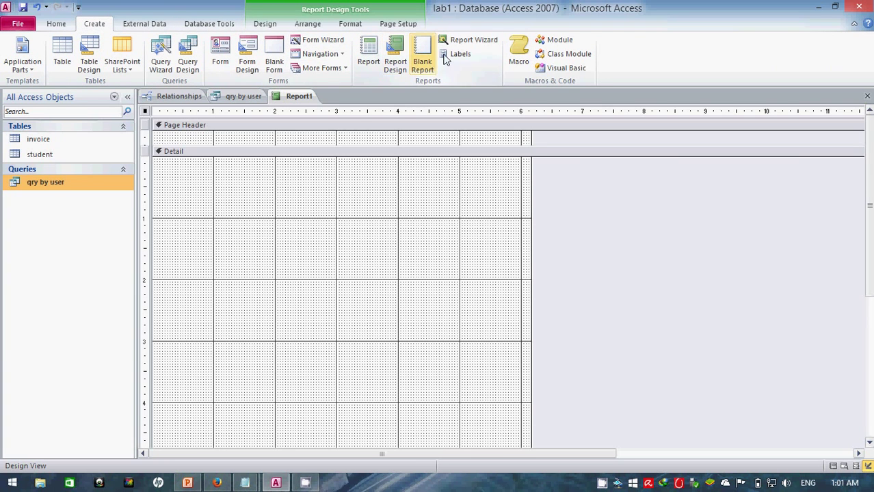
pyautogui.click(473, 41)
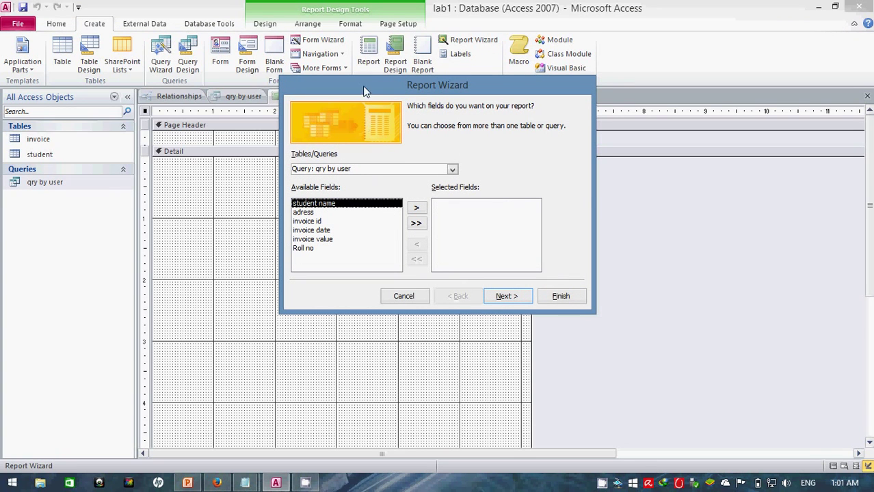
pyautogui.click(403, 296)
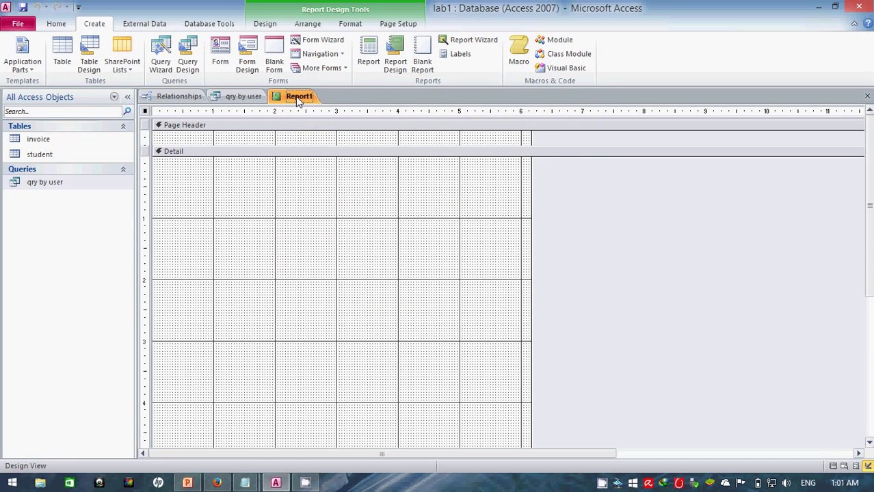
# Close the blank report and start the Report Wizard on the qry by user query, including all of its fields
pyautogui.rightClick(298, 101)
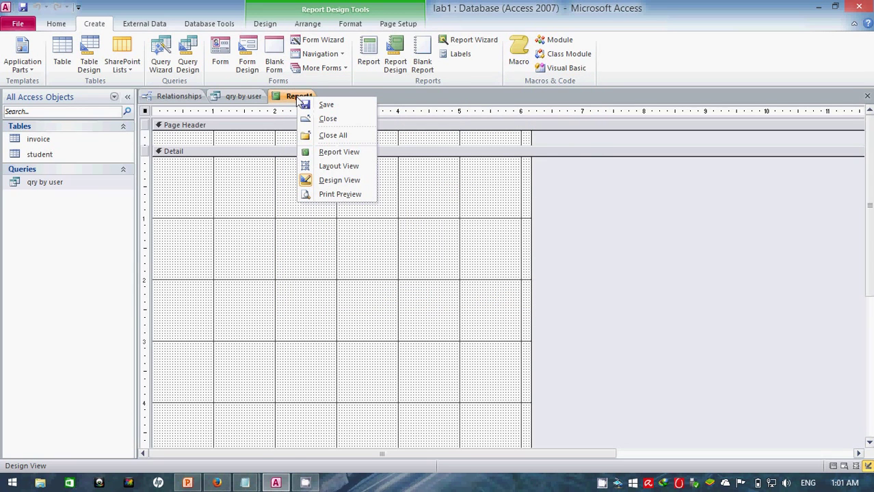
pyautogui.click(325, 122)
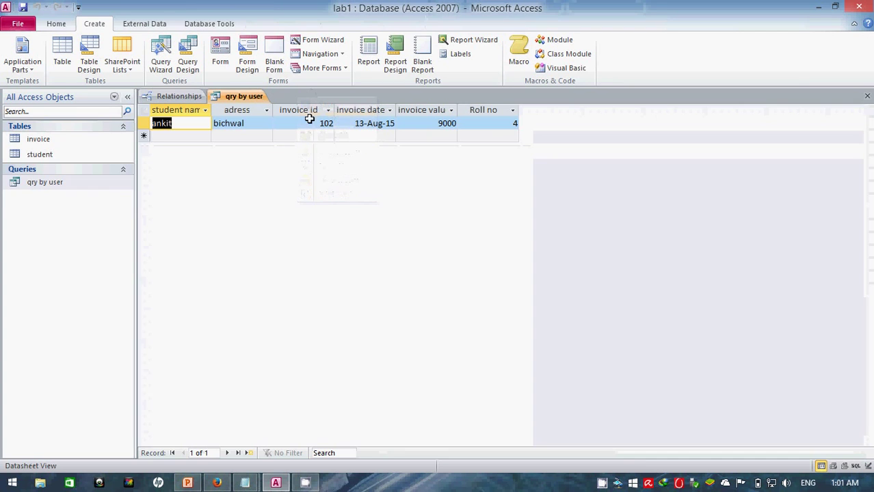
pyautogui.click(82, 183)
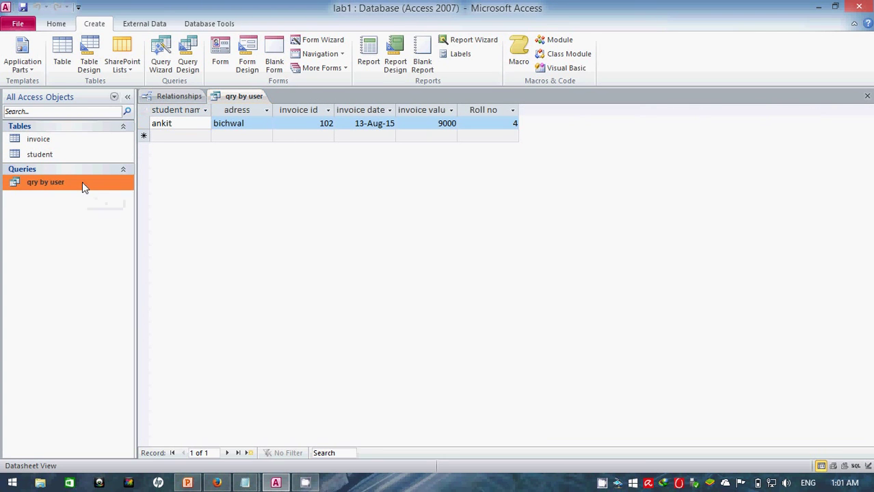
pyautogui.click(481, 42)
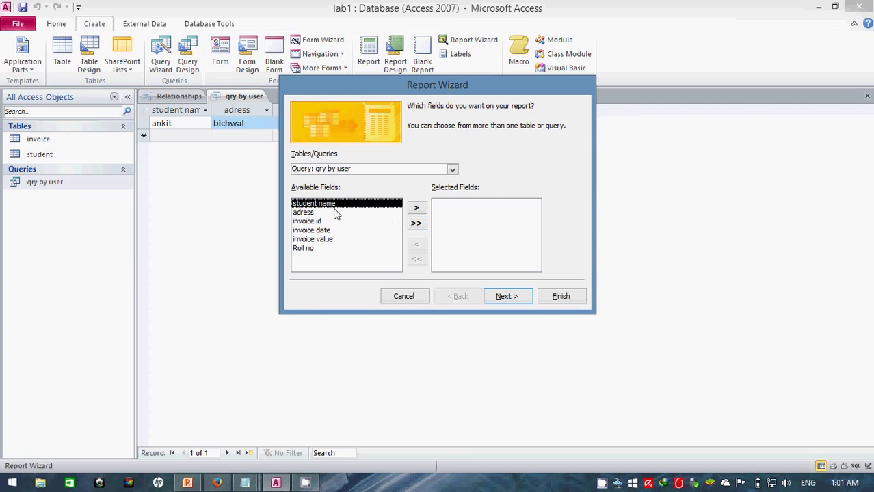
pyautogui.click(416, 210)
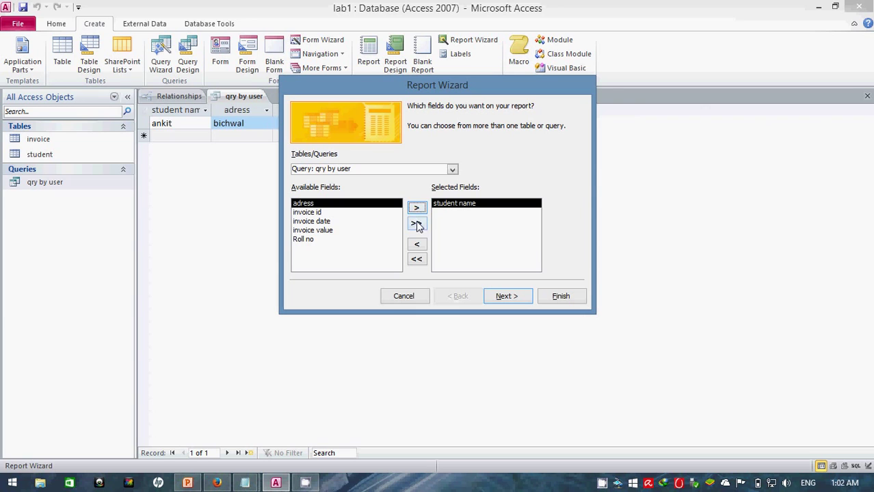
pyautogui.click(417, 223)
pyautogui.click(511, 298)
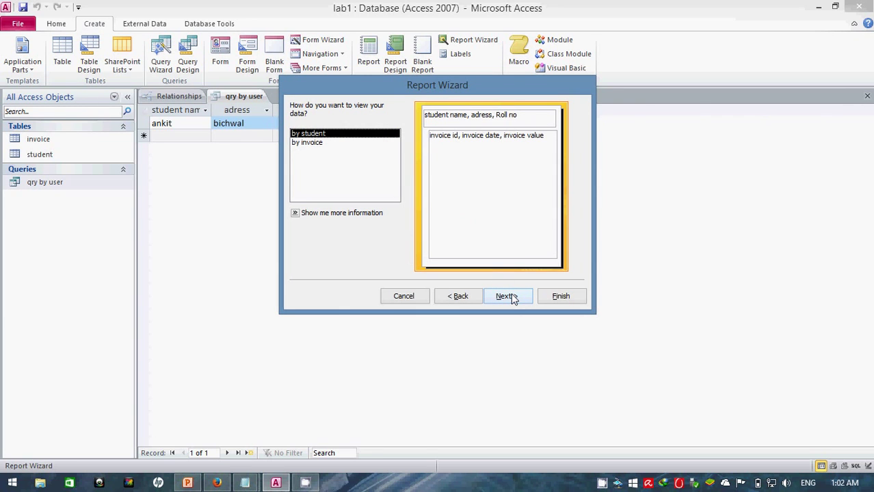
# Finish the wizard with data viewed by student, no added grouping, stepped portrait layout and title student, choosing to modify the report's design
pyautogui.click(512, 298)
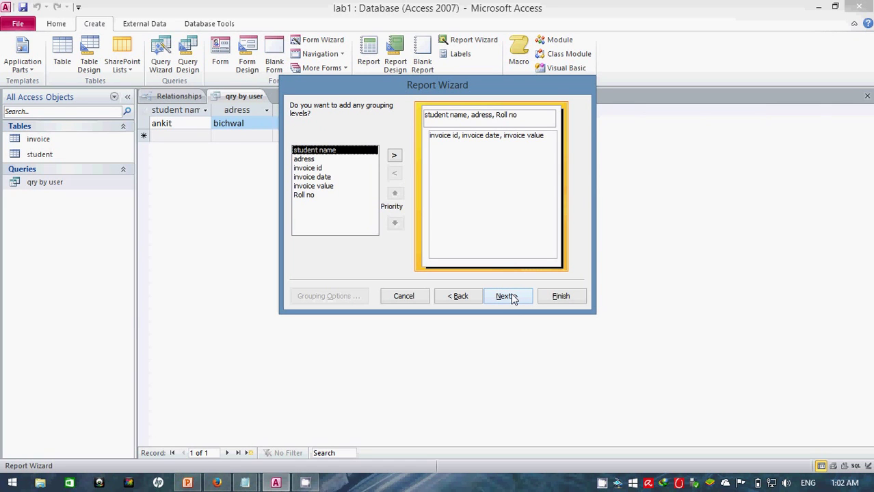
pyautogui.click(393, 156)
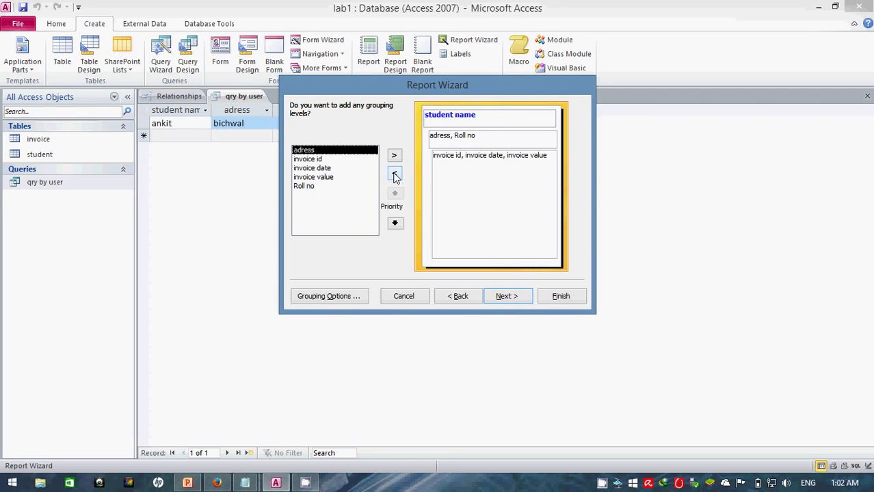
pyautogui.click(394, 173)
pyautogui.click(507, 297)
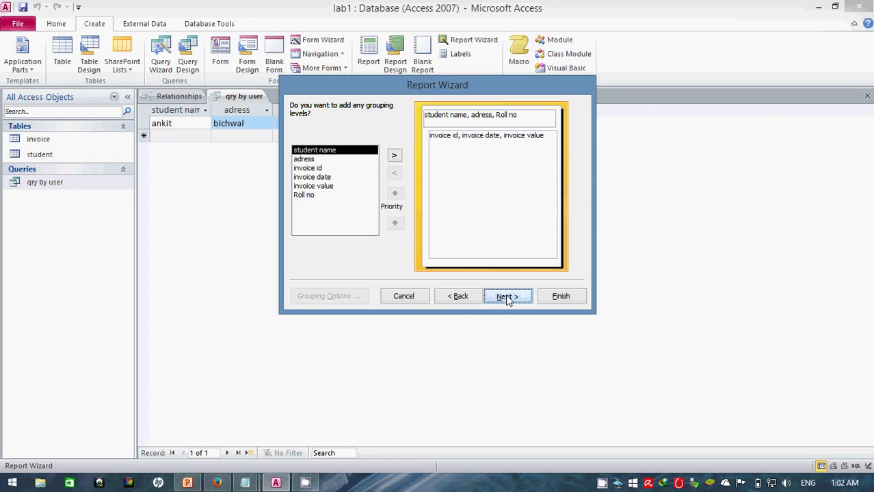
pyautogui.click(507, 297)
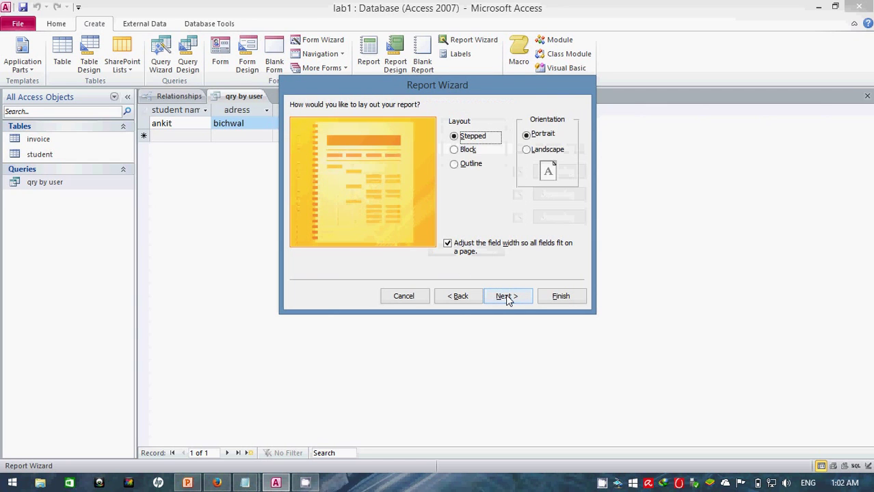
pyautogui.click(507, 297)
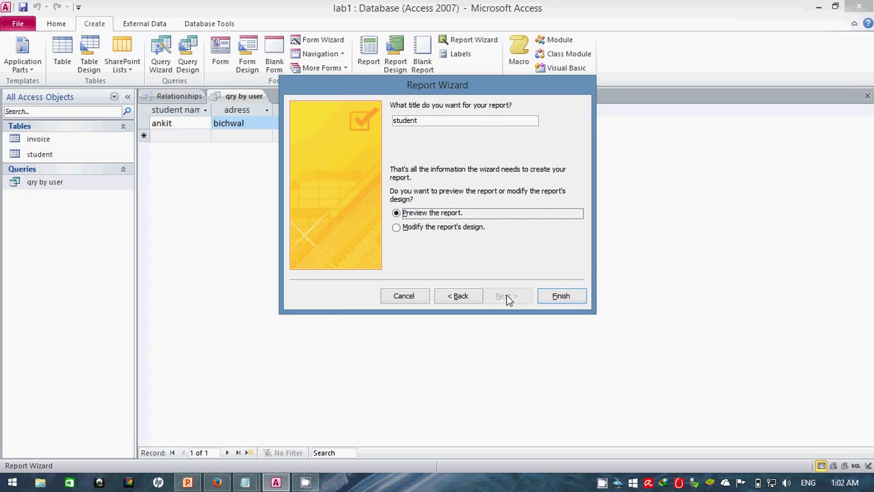
pyautogui.click(446, 229)
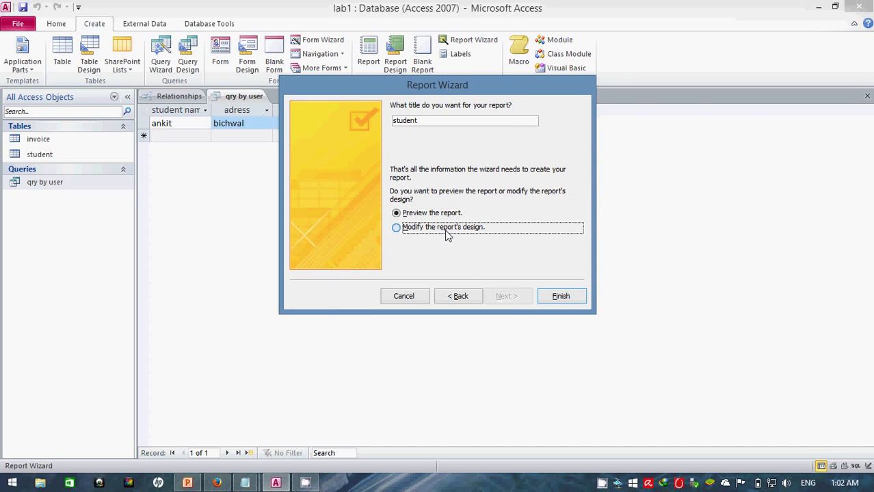
pyautogui.click(560, 296)
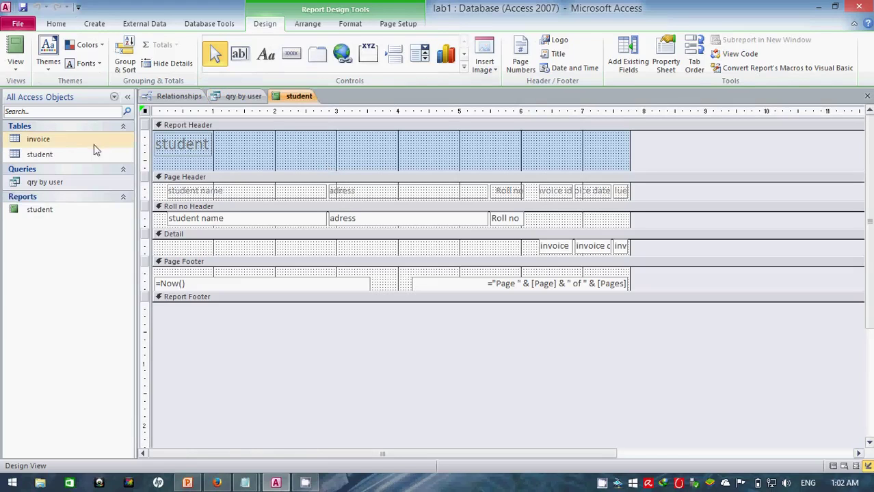
# Open the student report in Report View, entering 4 as the roll number
pyautogui.doubleClick(46, 217)
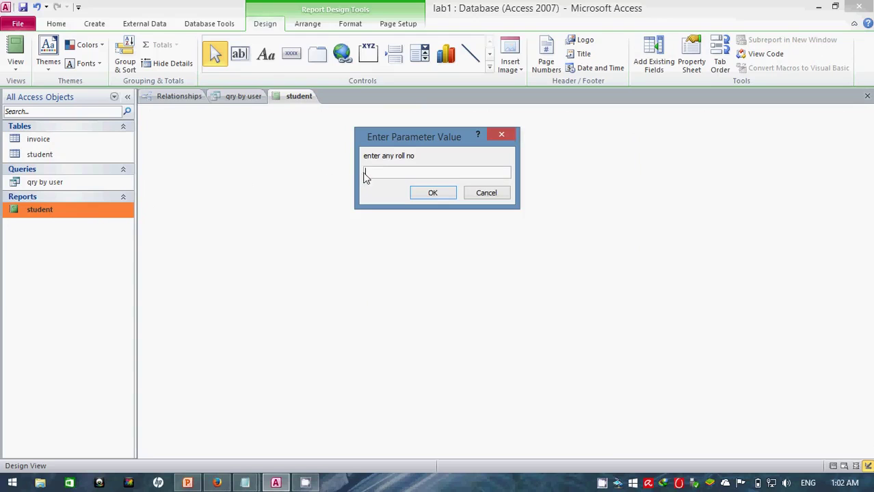
pyautogui.write('4')
pyautogui.click(433, 192)
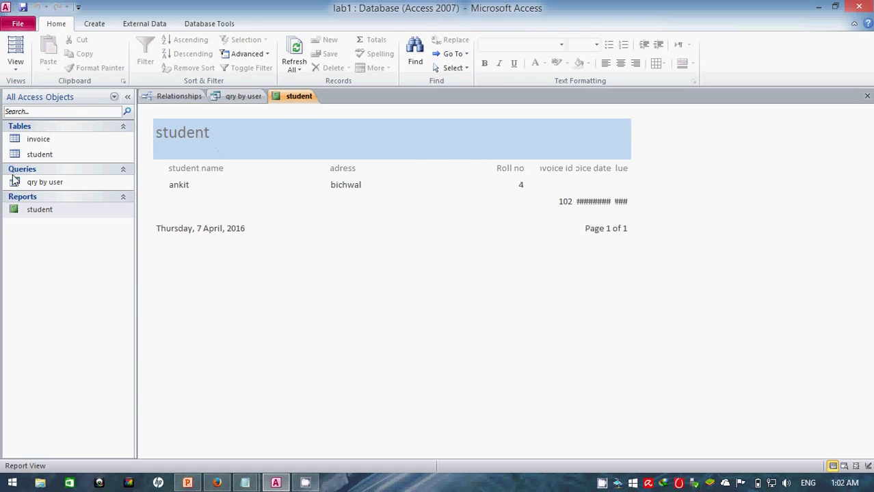
# Switch the student report to Layout View and widen the invoice id value field toward the left
pyautogui.click(15, 65)
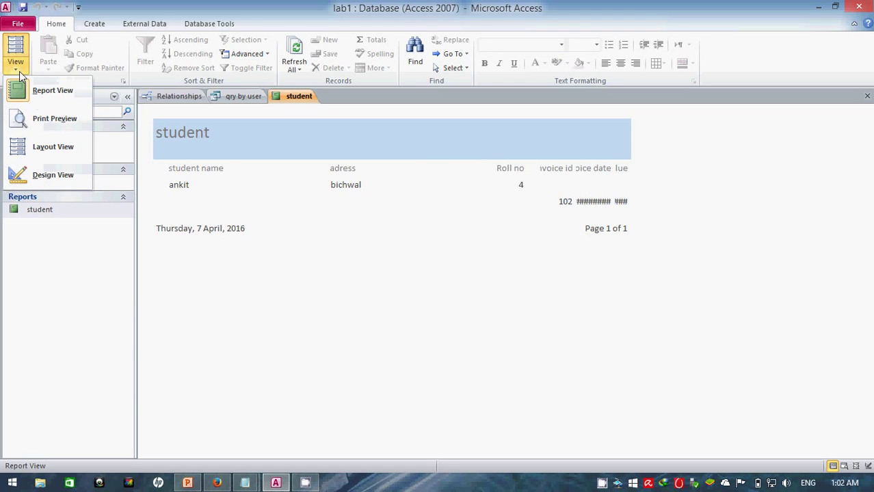
pyautogui.click(48, 147)
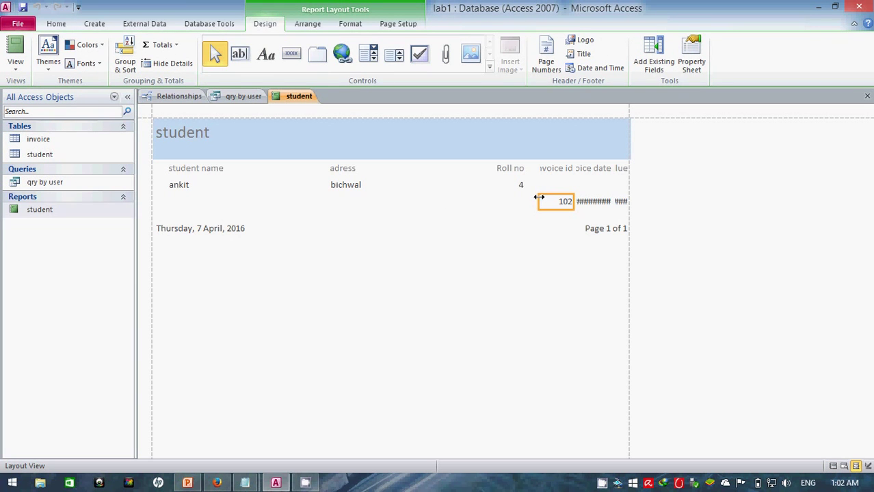
pyautogui.click(595, 202)
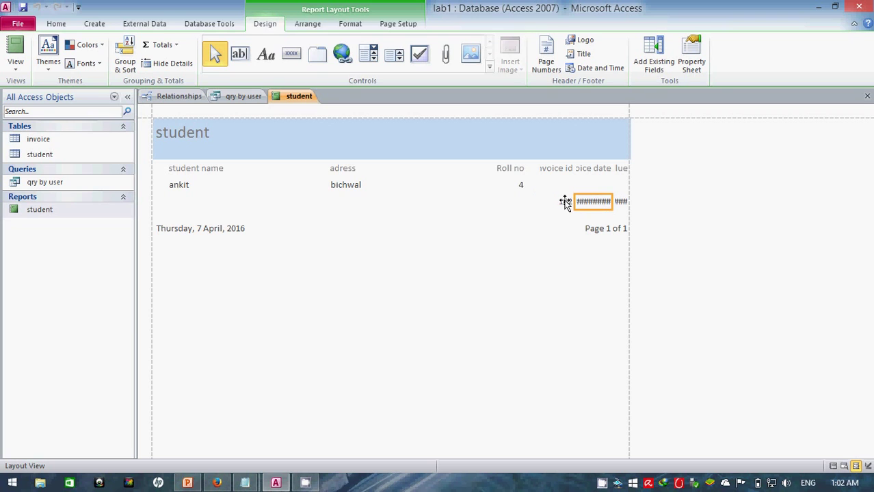
pyautogui.click(565, 201)
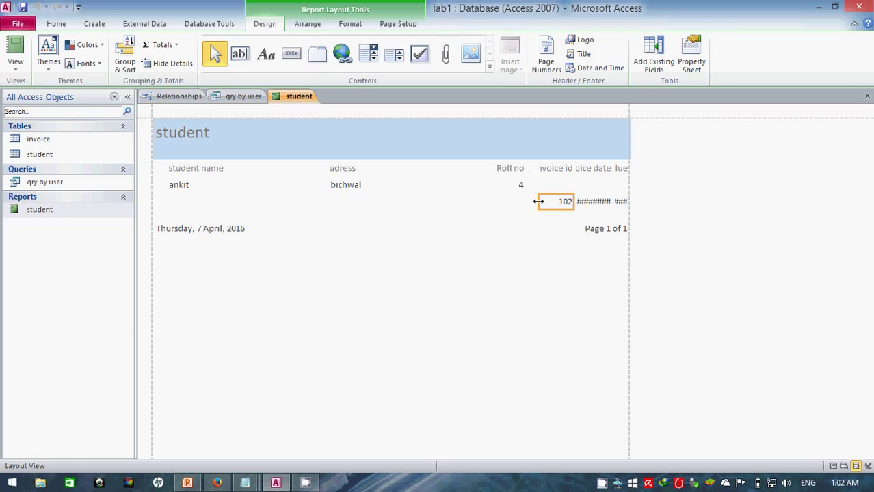
pyautogui.moveTo(539, 202); pyautogui.dragTo(530, 204)
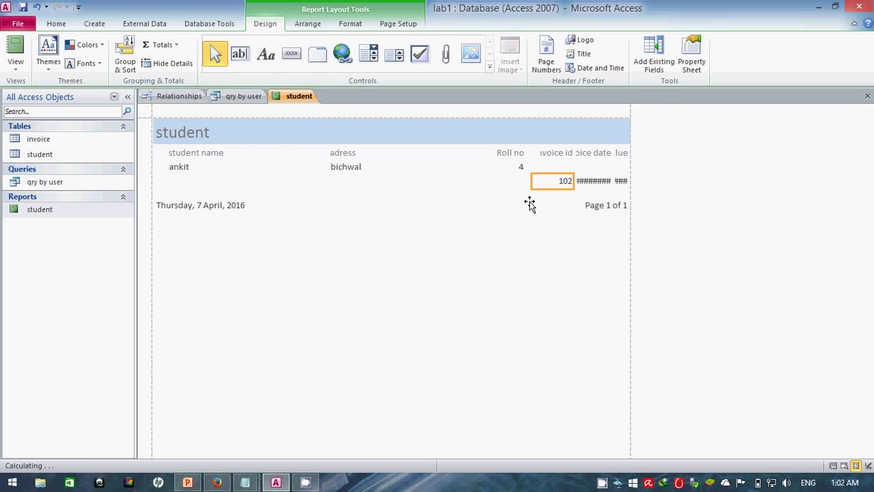
# Widen the invoice id heading toward the left and shift the Roll no heading left to make room
pyautogui.click(544, 153)
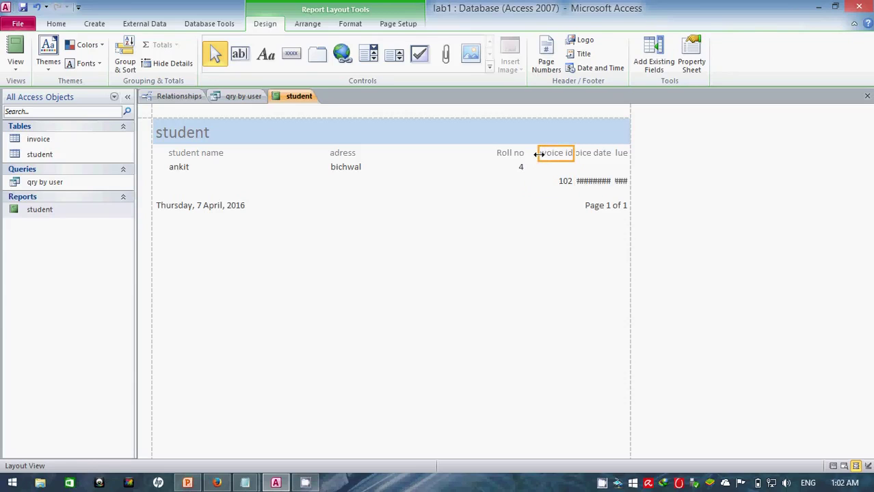
pyautogui.moveTo(539, 154); pyautogui.dragTo(524, 154)
pyautogui.moveTo(506, 156); pyautogui.dragTo(487, 154)
pyautogui.click(522, 170)
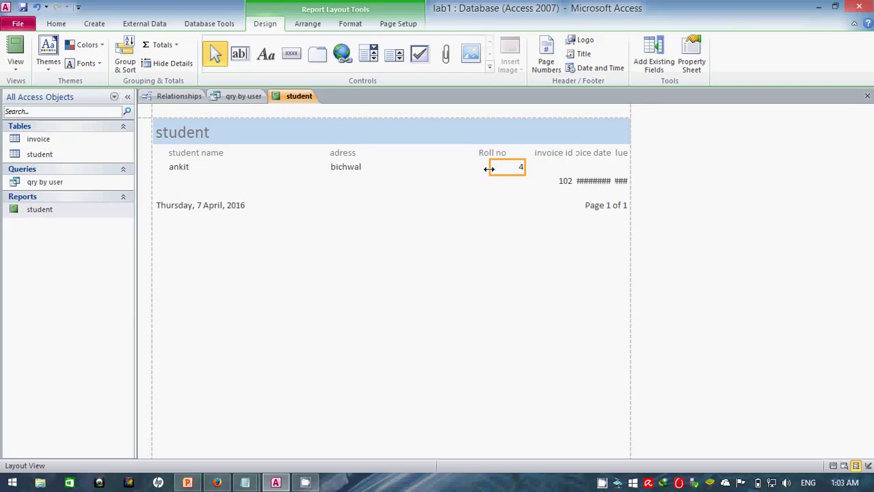
# Widen the invoice date heading and its value field toward the left so the full date fits
pyautogui.click(591, 154)
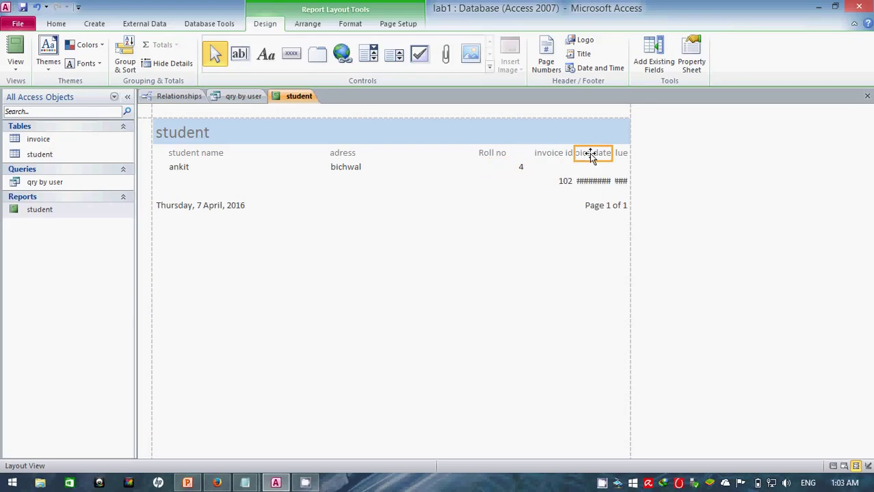
pyautogui.moveTo(575, 154); pyautogui.dragTo(564, 154)
pyautogui.click(595, 184)
pyautogui.moveTo(575, 181); pyautogui.dragTo(557, 182)
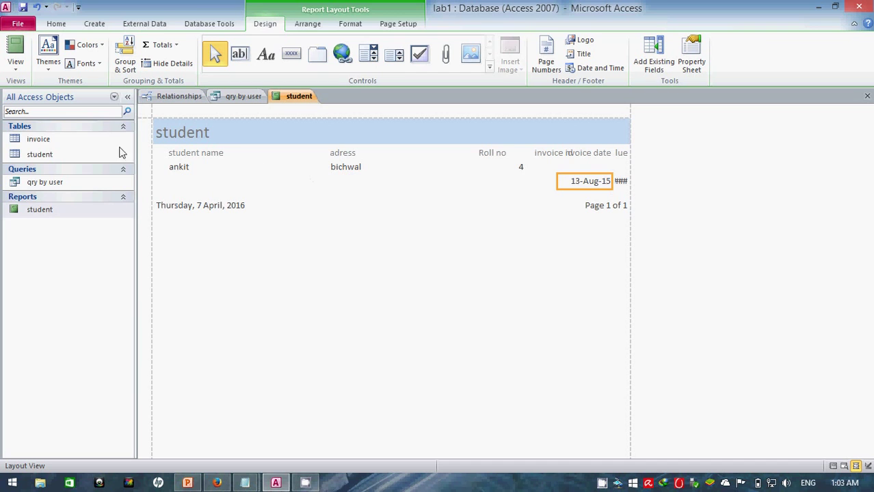
# Open the student table in Datasheet View to review its records
pyautogui.click(93, 26)
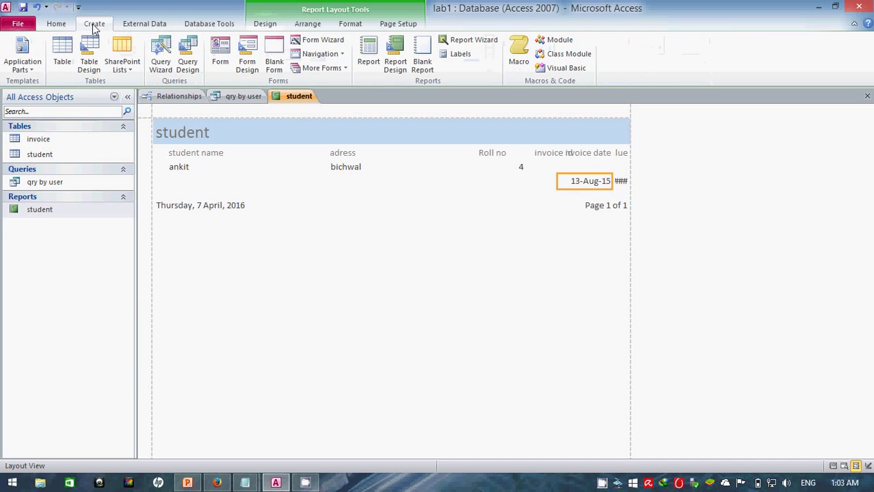
pyautogui.click(81, 162)
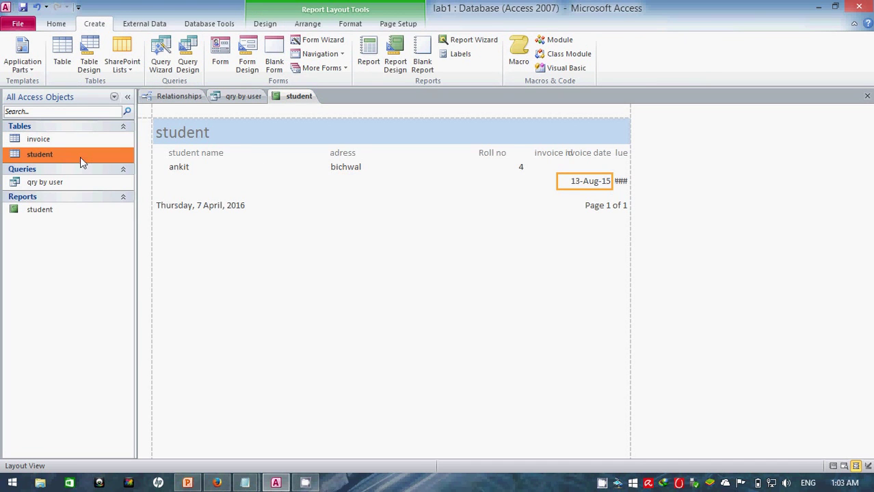
pyautogui.doubleClick(80, 162)
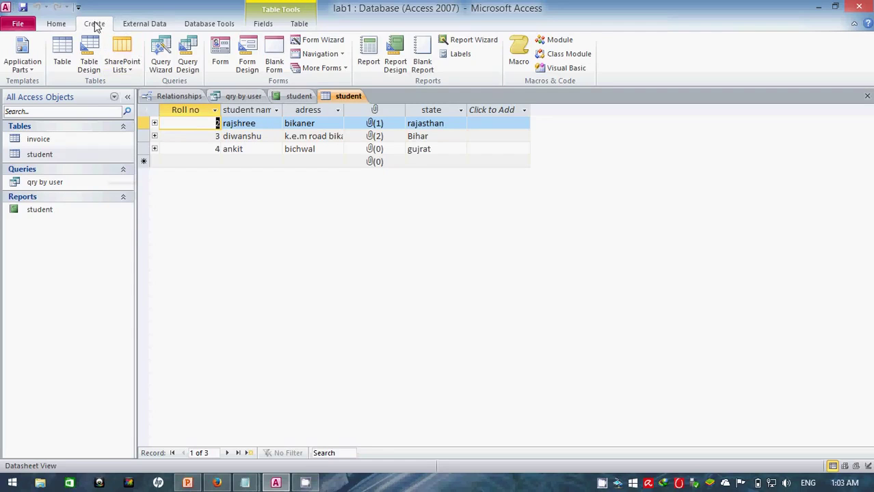
# Create a new query in Design View containing the invoice and student tables
pyautogui.click(195, 63)
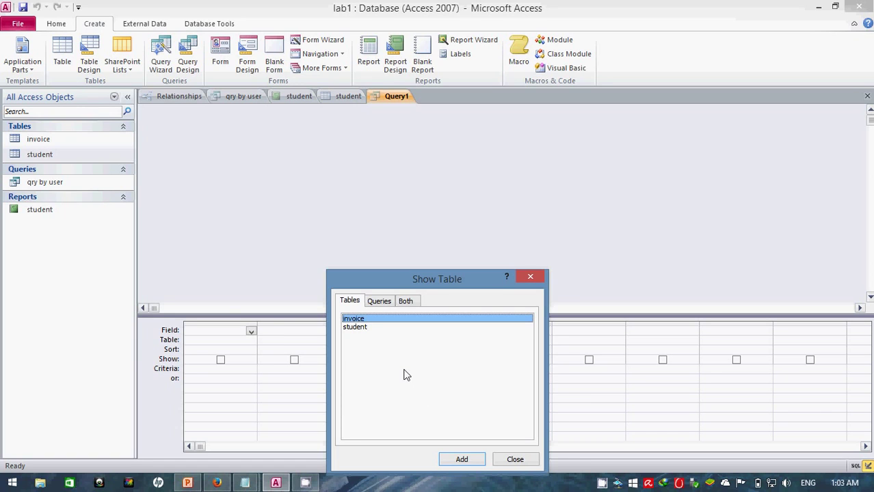
pyautogui.hotkey('shift', 'Down')
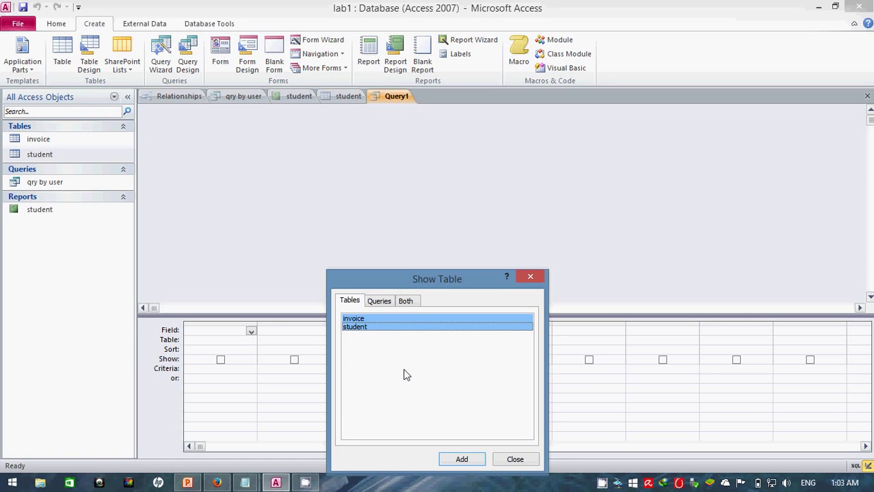
pyautogui.click(469, 461)
pyautogui.click(514, 460)
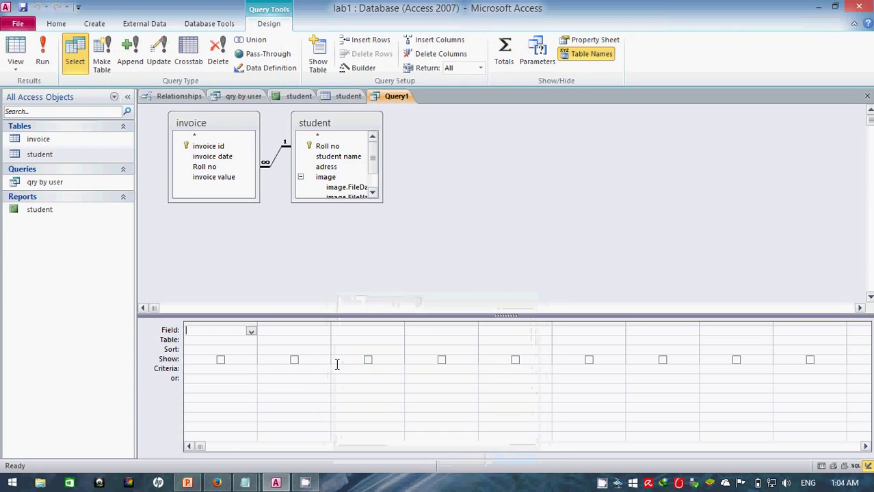
# Add Roll no and student name from the student table as the query's first two fields
pyautogui.click(251, 332)
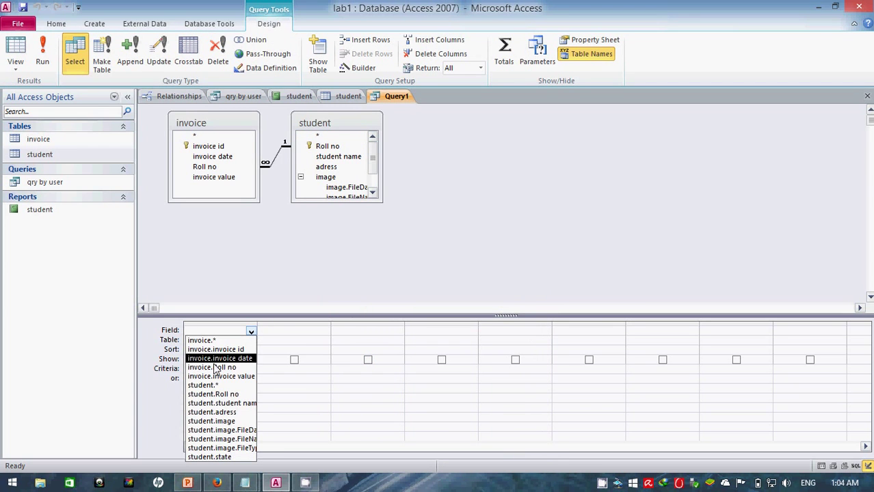
pyautogui.click(217, 397)
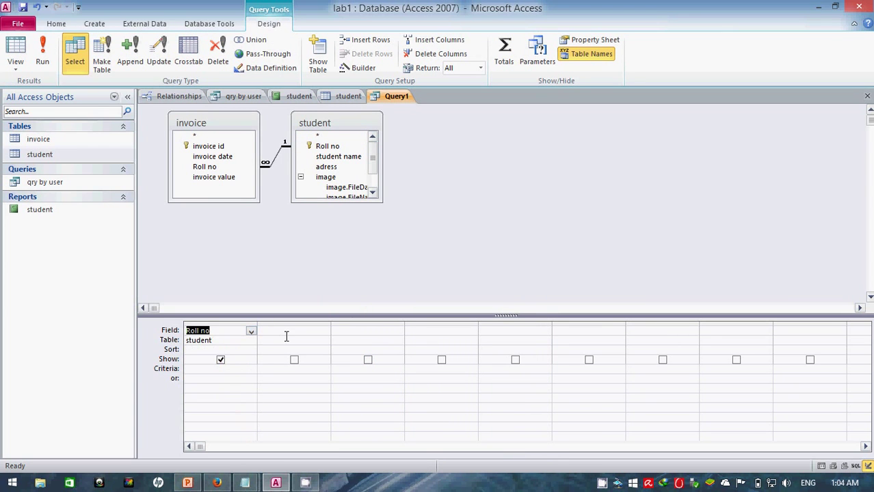
pyautogui.click(291, 332)
pyautogui.click(324, 331)
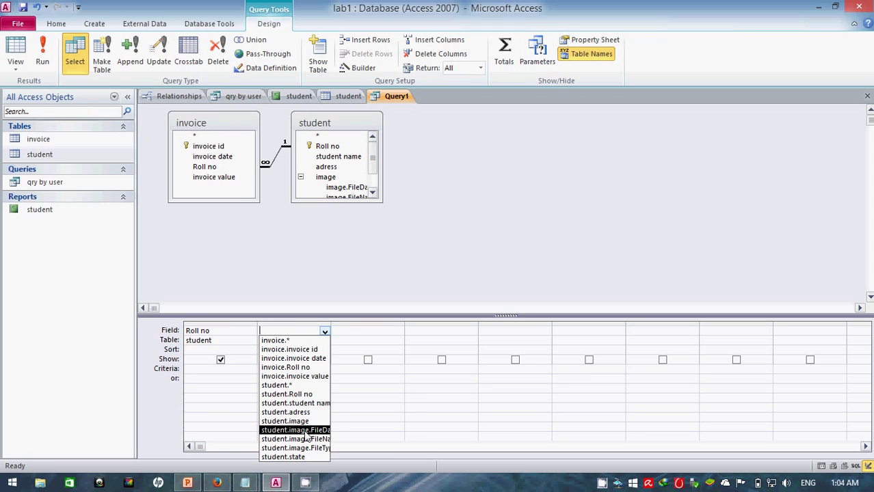
pyautogui.click(304, 404)
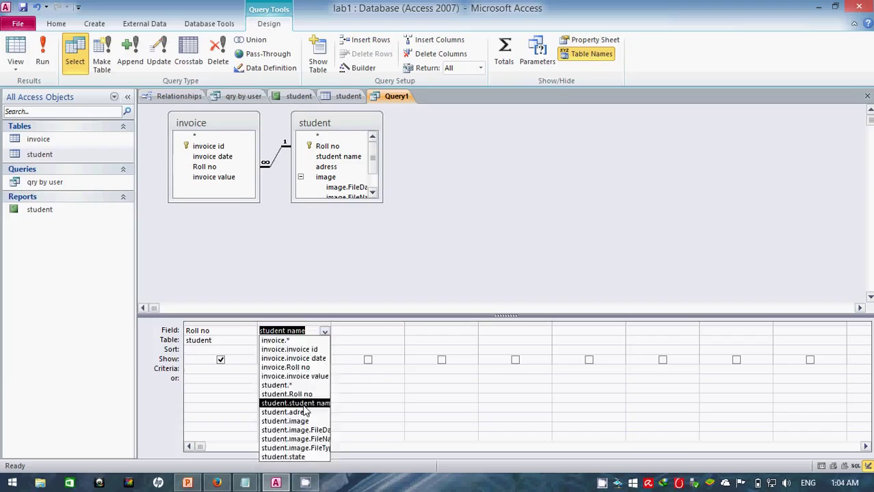
# Replace the query's second field with the image field from the student table
pyautogui.click(375, 332)
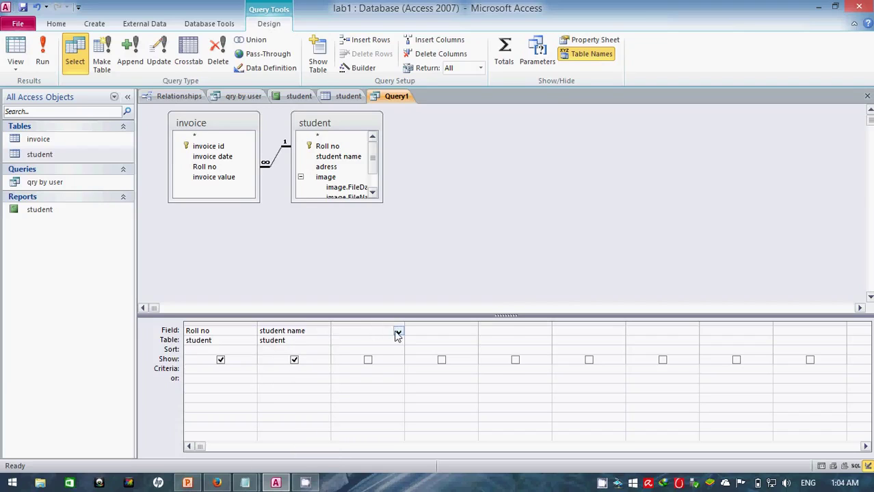
pyautogui.click(322, 331)
pyautogui.click(325, 332)
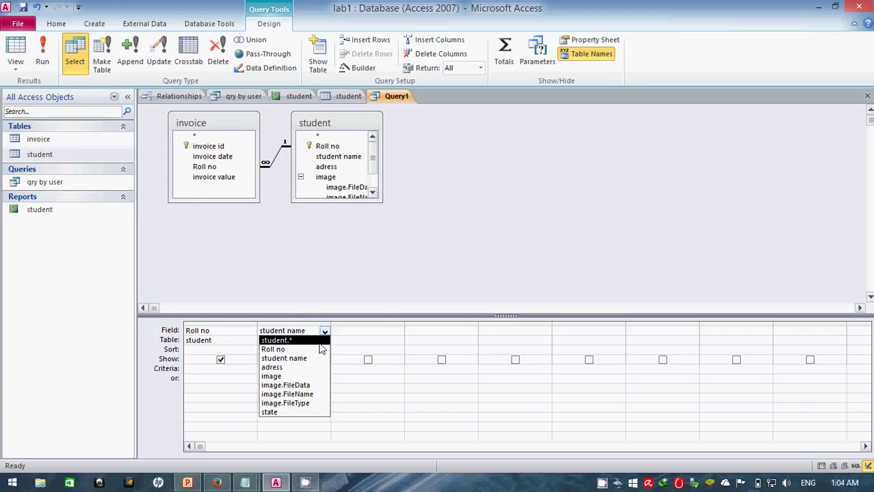
pyautogui.click(281, 376)
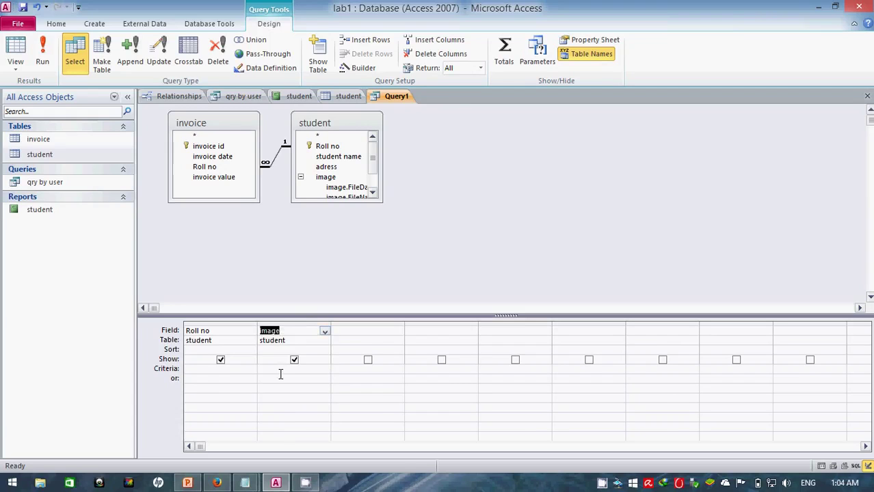
# Add invoice value from the invoice table and student name from the student table as the third and fourth query fields
pyautogui.click(370, 333)
pyautogui.click(399, 333)
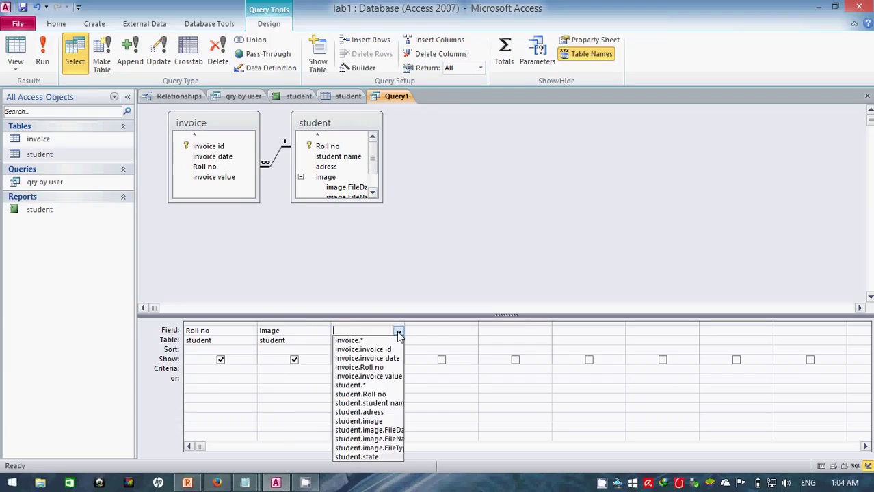
pyautogui.click(380, 377)
pyautogui.click(451, 333)
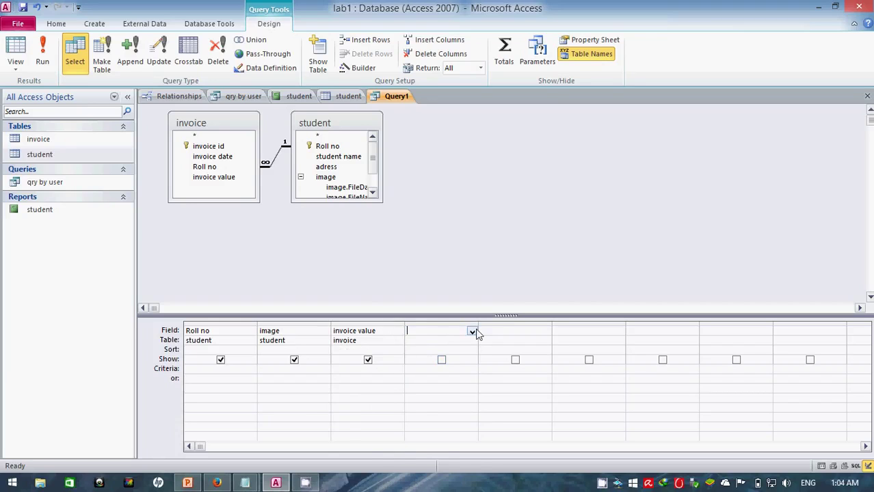
pyautogui.click(472, 332)
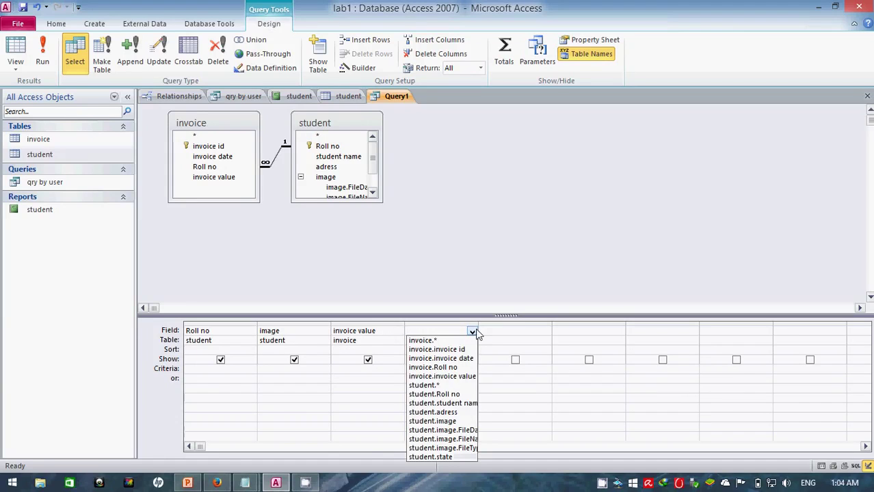
pyautogui.click(444, 402)
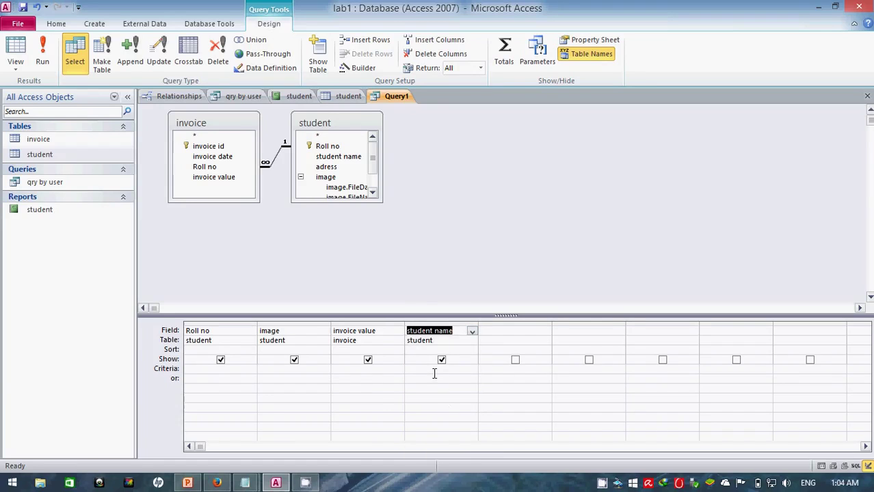
# Set the criteria for student name to A* and run the query to list names starting with A
pyautogui.click(433, 372)
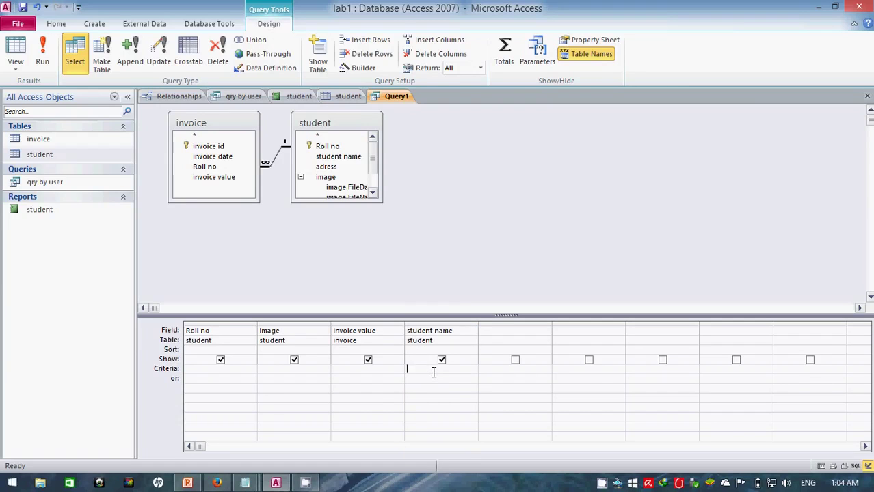
pyautogui.write('A')
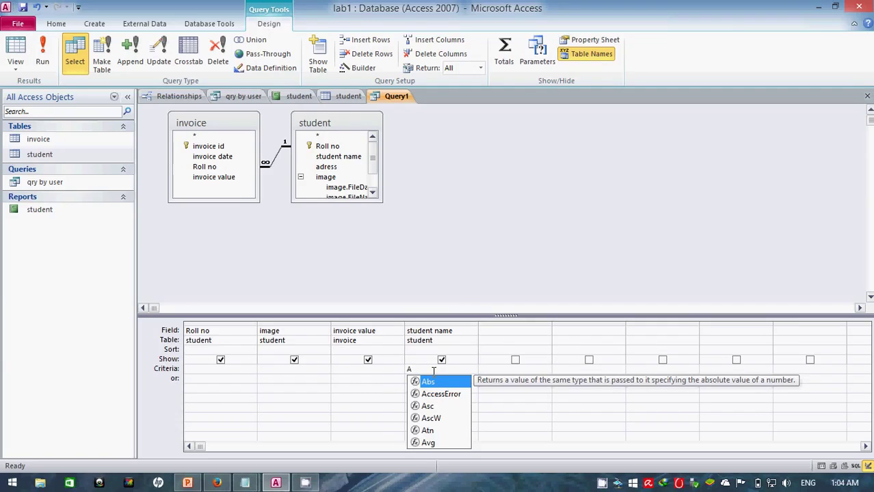
pyautogui.write('*')
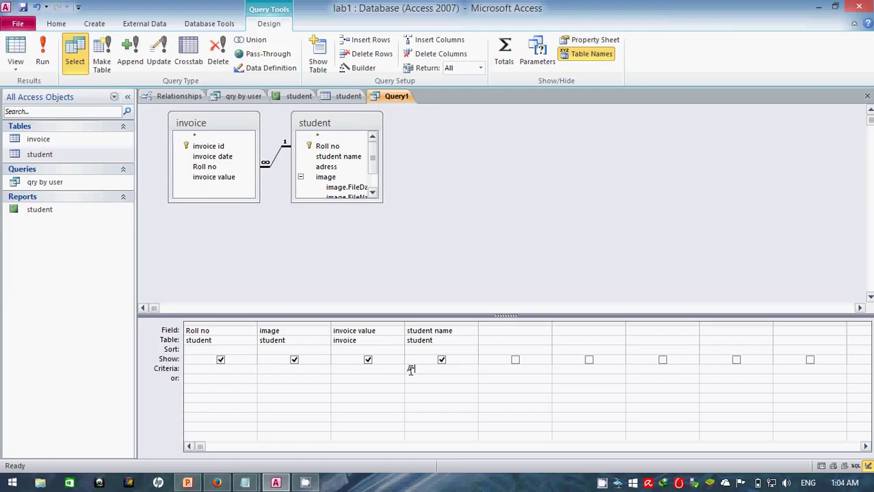
pyautogui.click(53, 55)
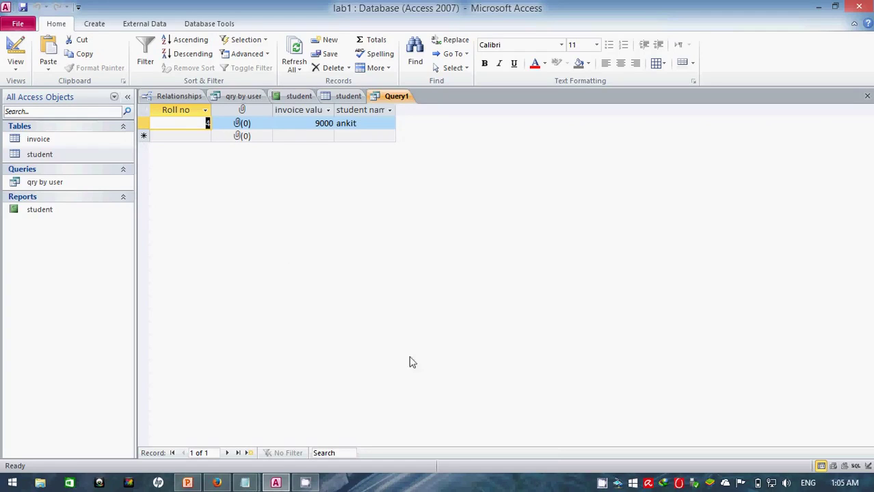
pyautogui.rightClick(604, 484)
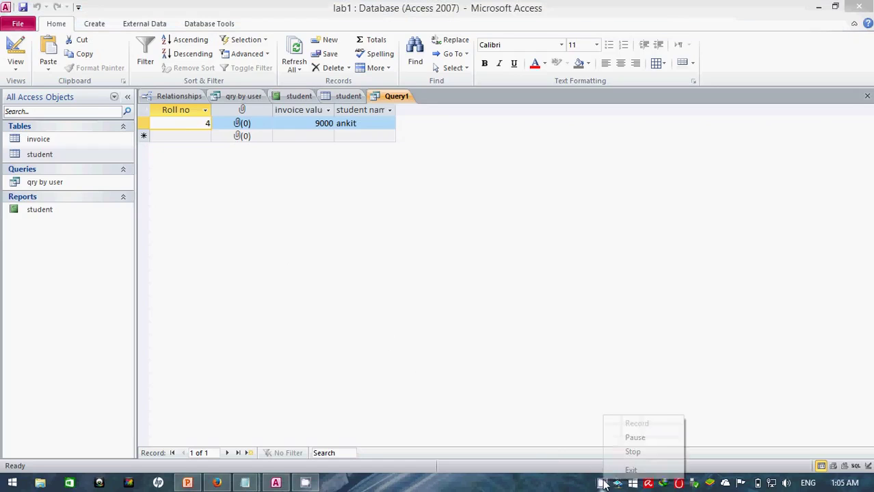